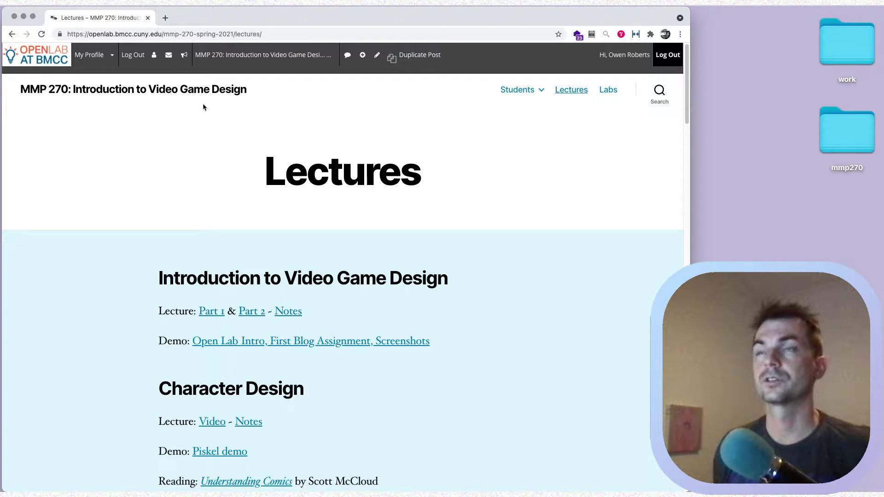
Start a new blank post filed under the Blog Assignment category
drag(227, 17, 230, 15)
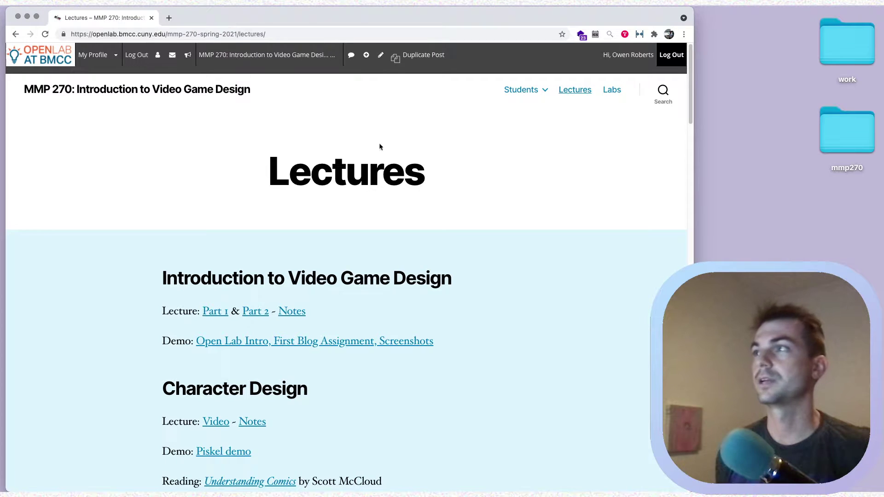
mouse_move(638, 56)
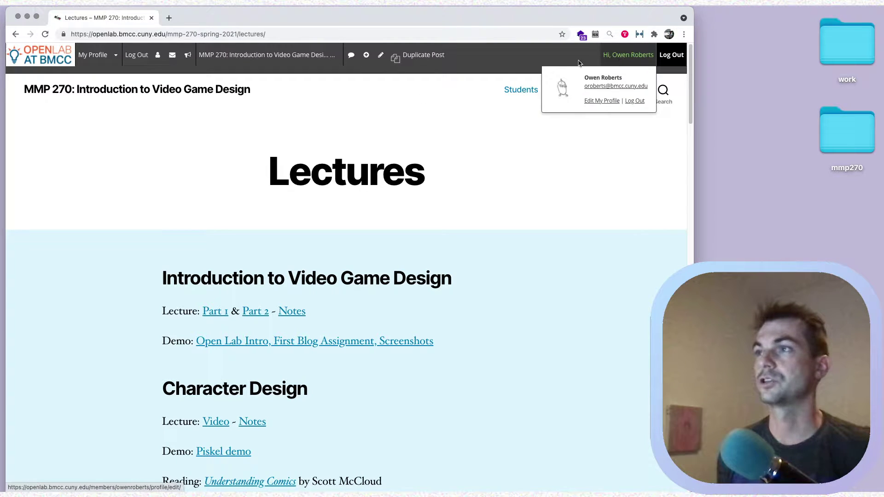
mouse_move(365, 56)
click(381, 79)
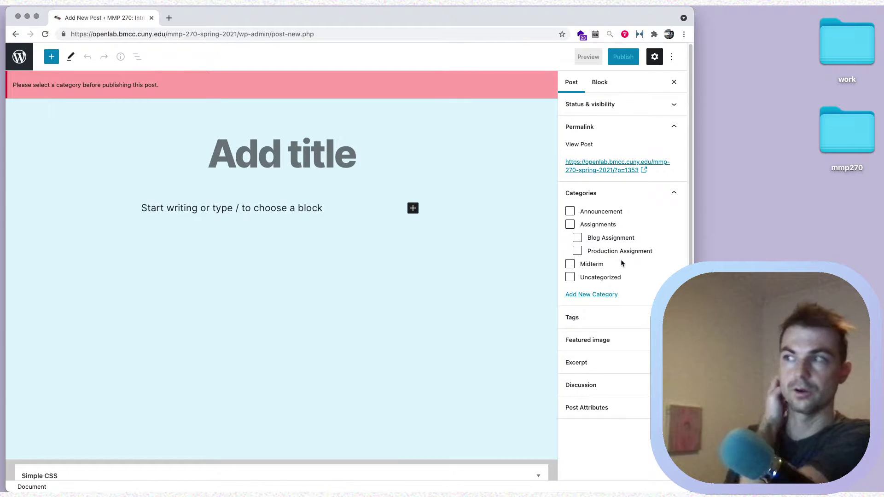
click(591, 238)
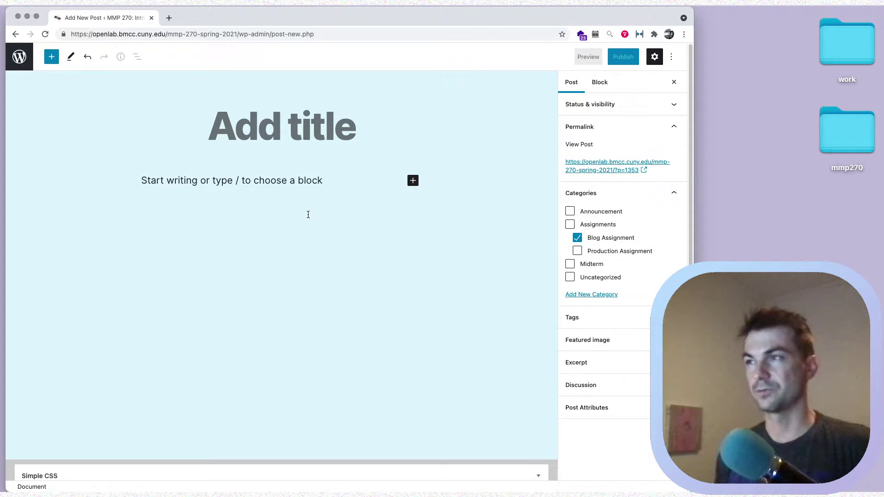
Title the post 'User Testing Results for My Game'
text(User )
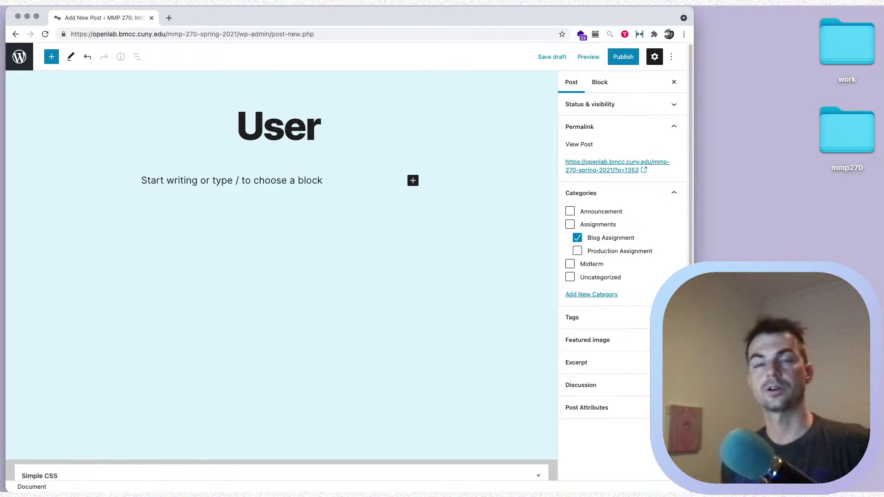
text(Testing Results)
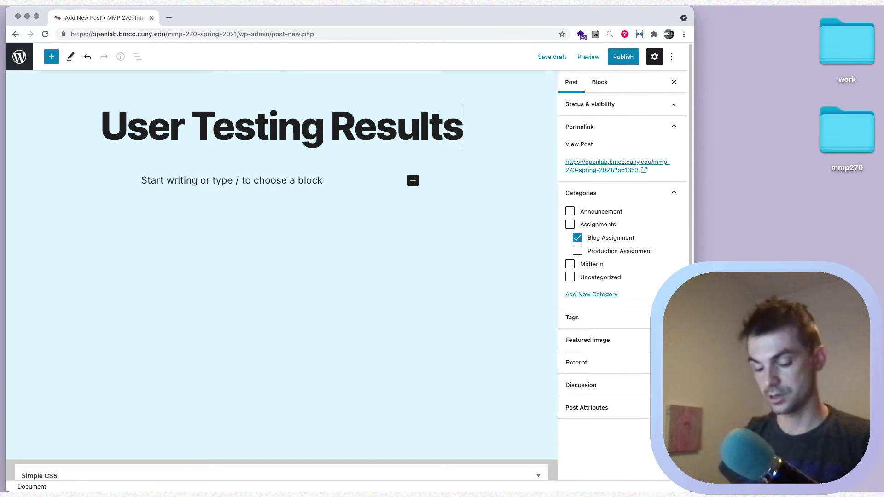
text(by)
key(BackSpace)
key(BackSpace)
text(for My)
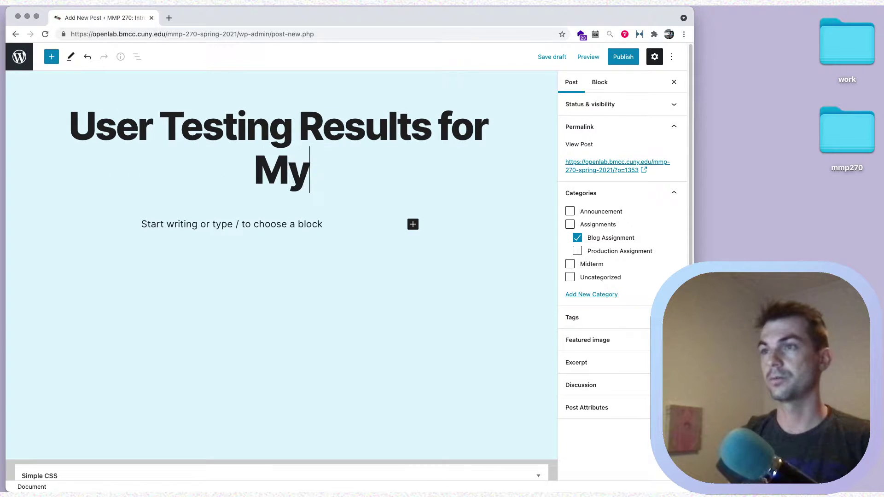
text( Game)
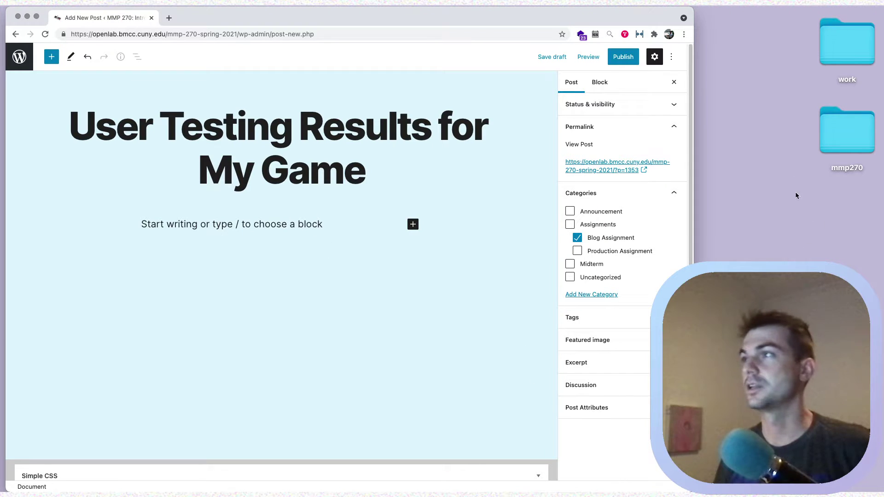
Write the intro line 'Here are the results of my user testing survey.' and save the draft with Cmd+S
drag(692, 7, 642, 7)
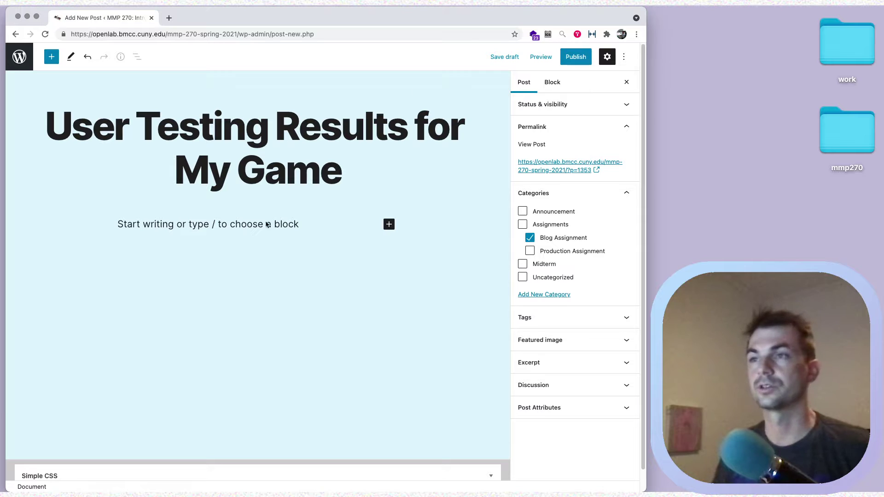
click(228, 220)
text(Here d)
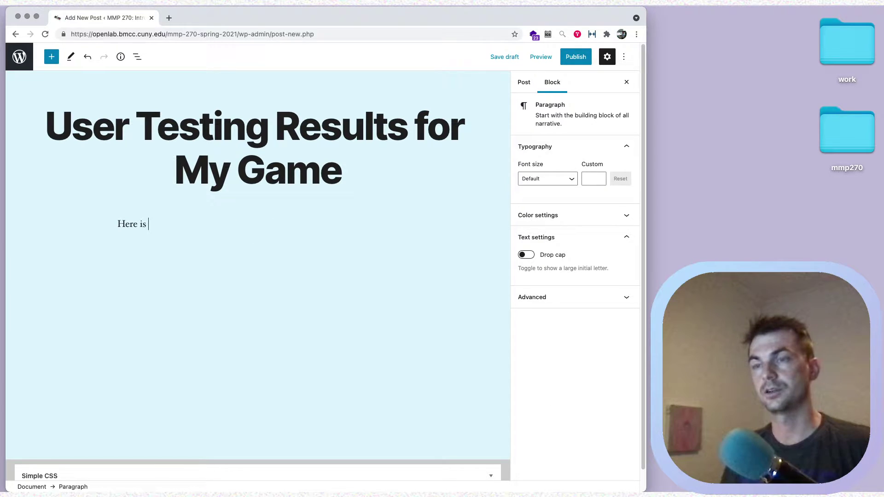
text(re the results )
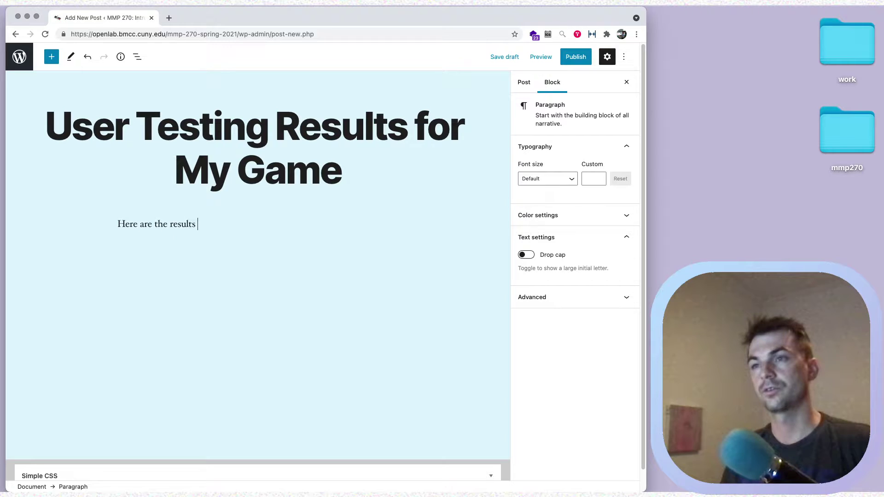
text(of my user testing survey.)
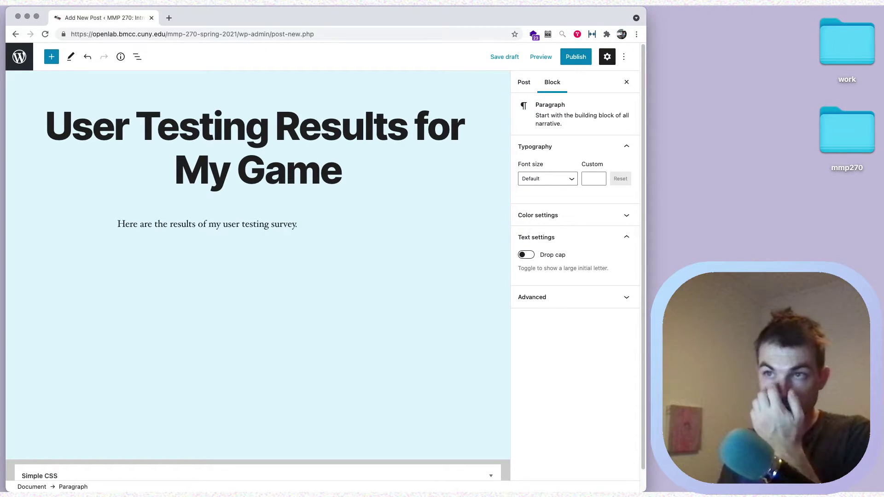
key(Return)
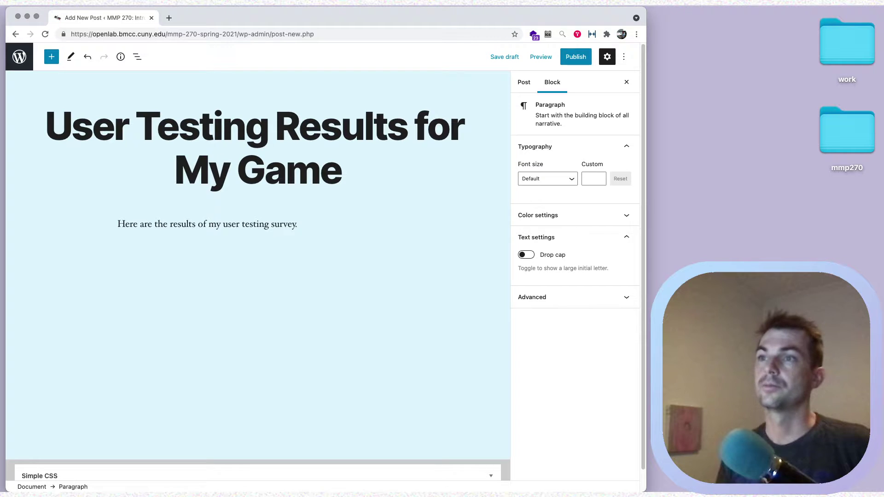
key(super+s)
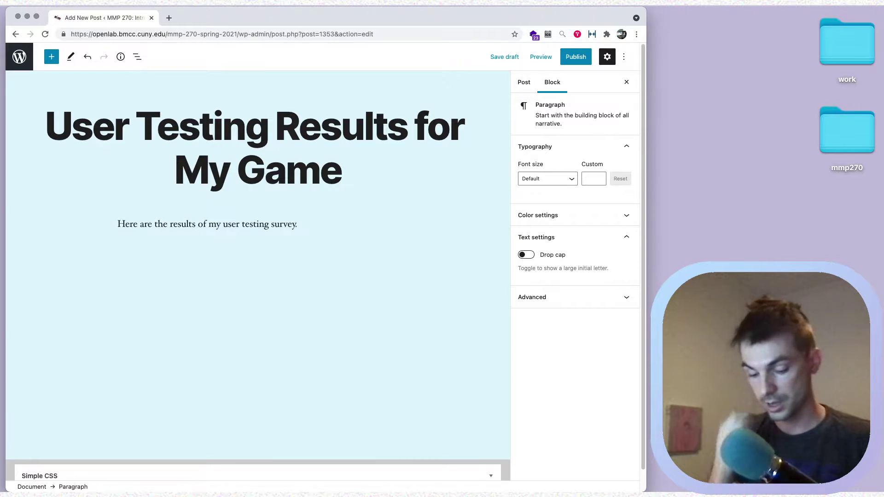
Load forms.google.com in a new Chrome tab
key(super+t)
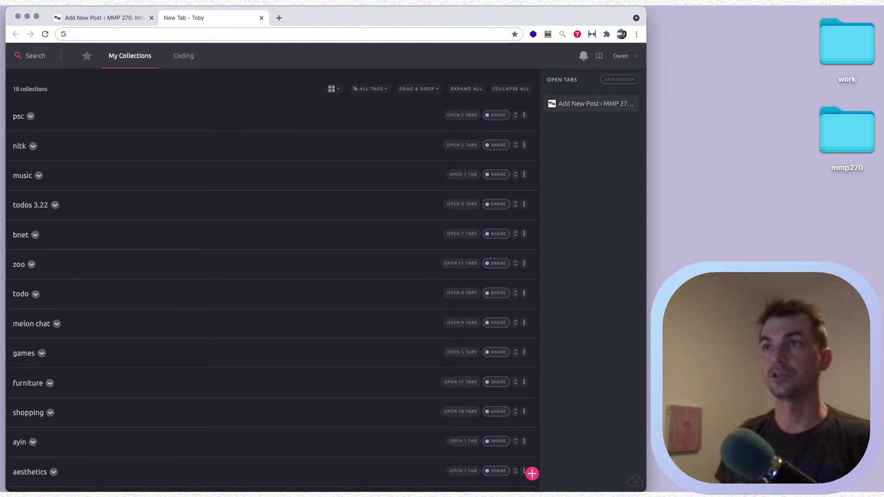
text(fo)
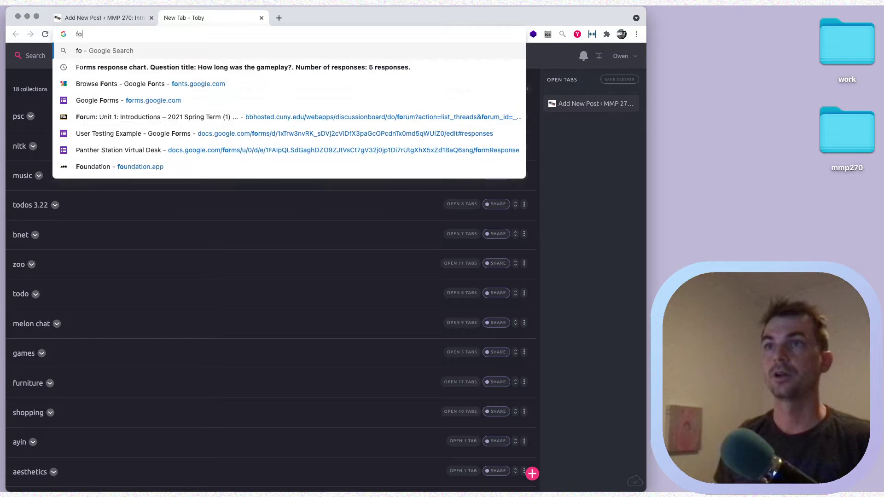
text(rms.google.com)
key(Return)
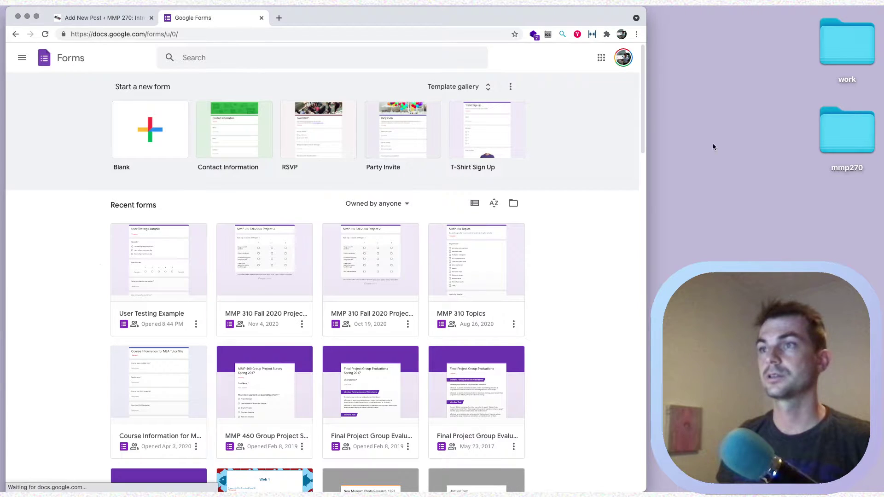
Switch to the other Google account and view the User Testing for MyGame form's Responses
click(624, 58)
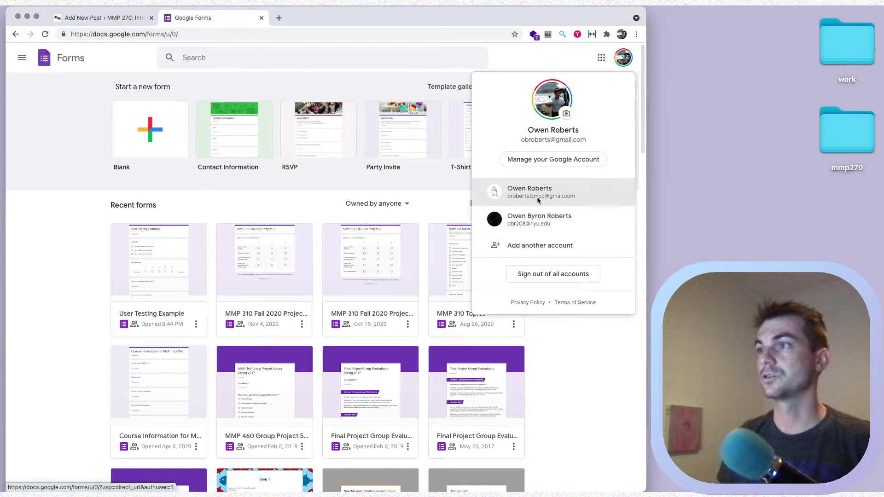
click(536, 197)
click(261, 17)
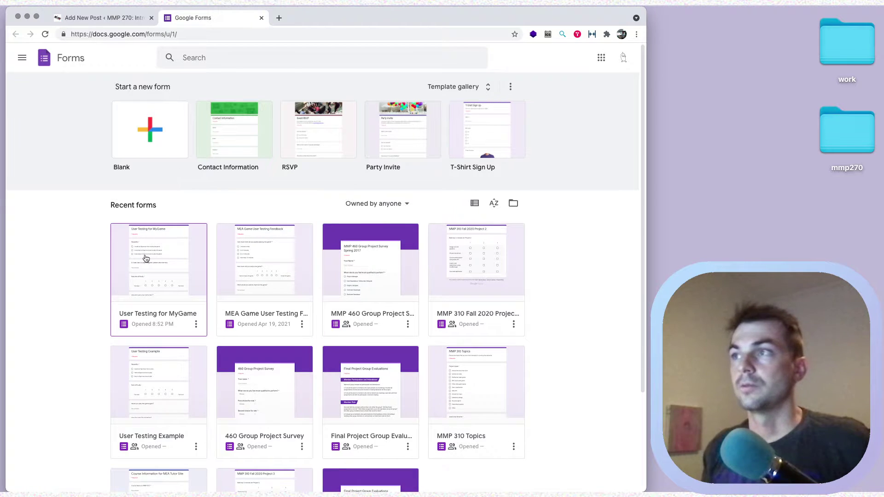
click(149, 250)
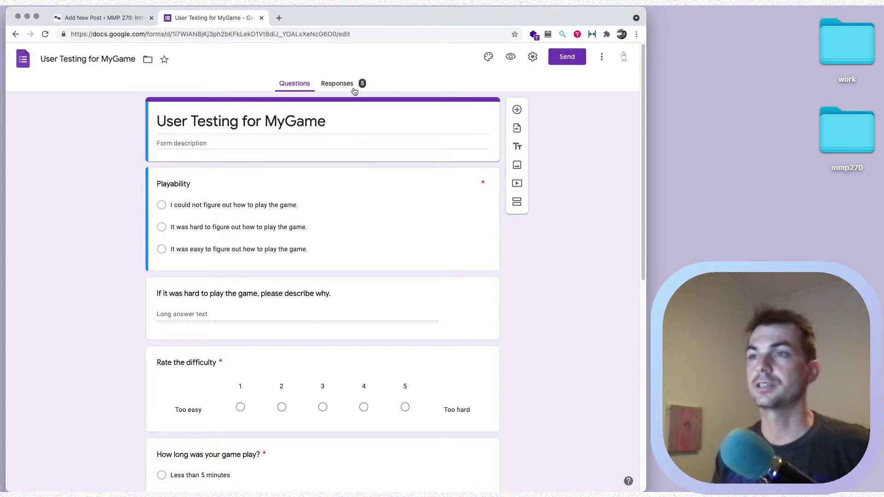
scroll(348, 125, down, 9)
scroll(348, 125, up, 4)
scroll(347, 125, up, 5)
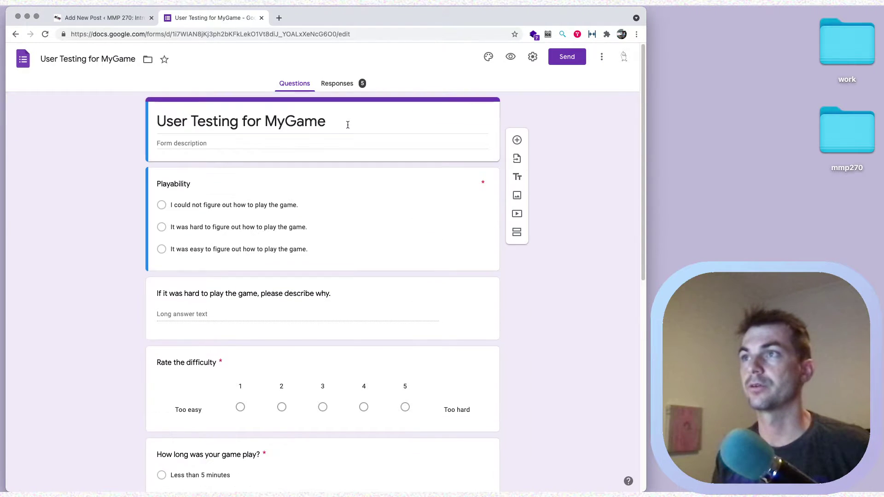
click(335, 84)
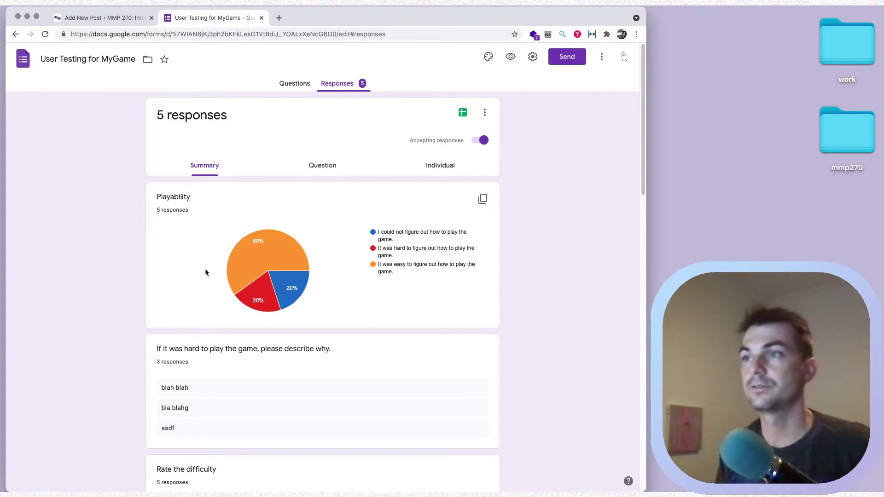
scroll(205, 268, down, 10)
scroll(153, 260, down, 6)
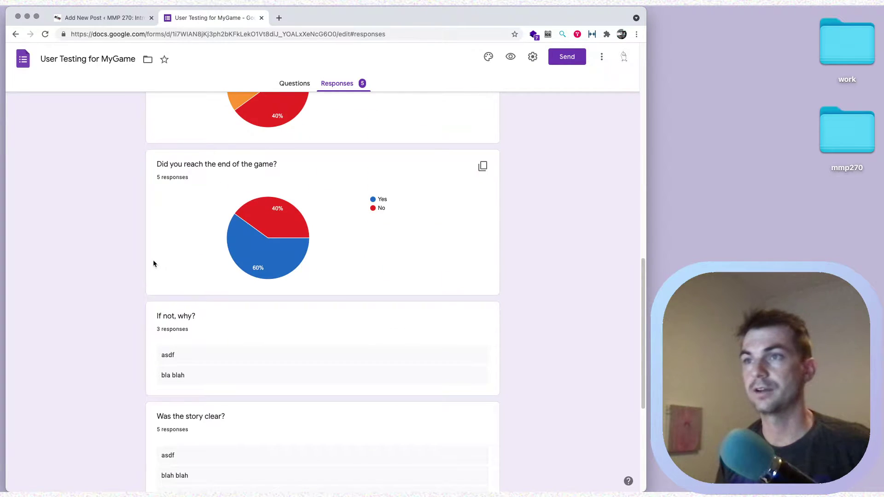
scroll(153, 262, up, 10)
scroll(153, 263, up, 6)
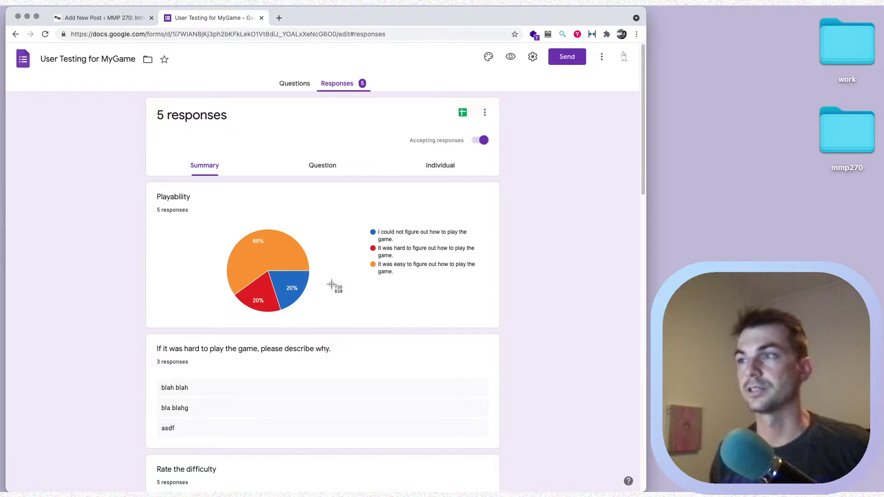
Screenshot the Playability chart card, then scroll until the Rate the difficulty chart is fully visible
drag(153, 189, 489, 327)
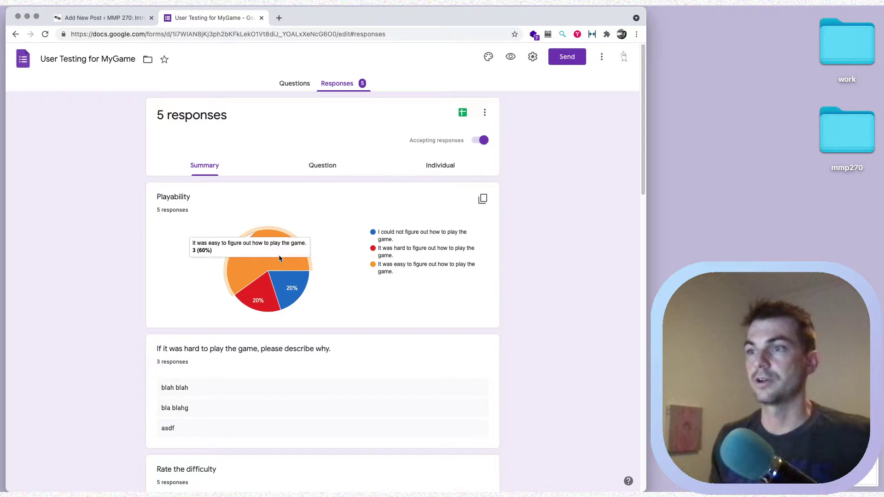
scroll(278, 255, down, 3)
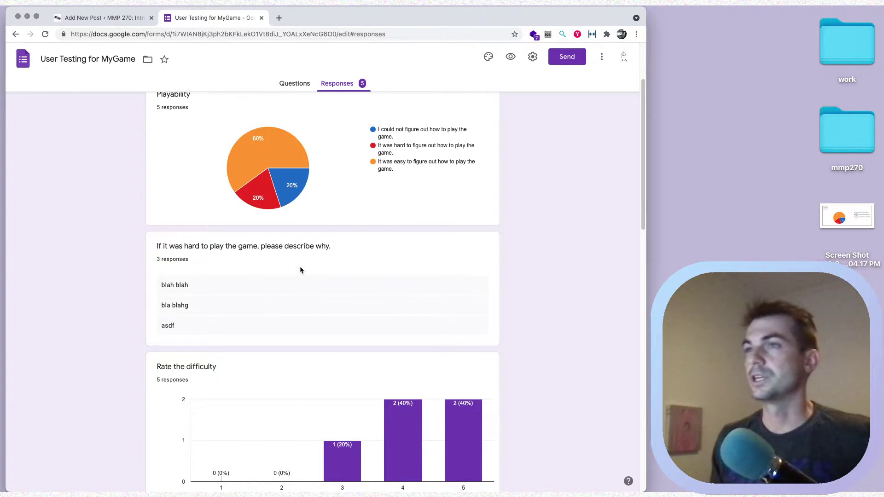
scroll(300, 266, up, 2)
scroll(246, 278, down, 3)
scroll(246, 278, up, 2)
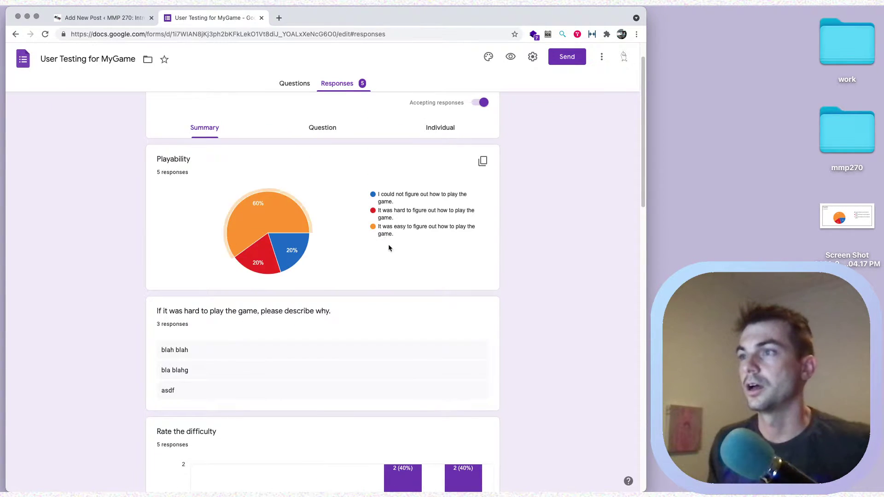
mouse_move(298, 233)
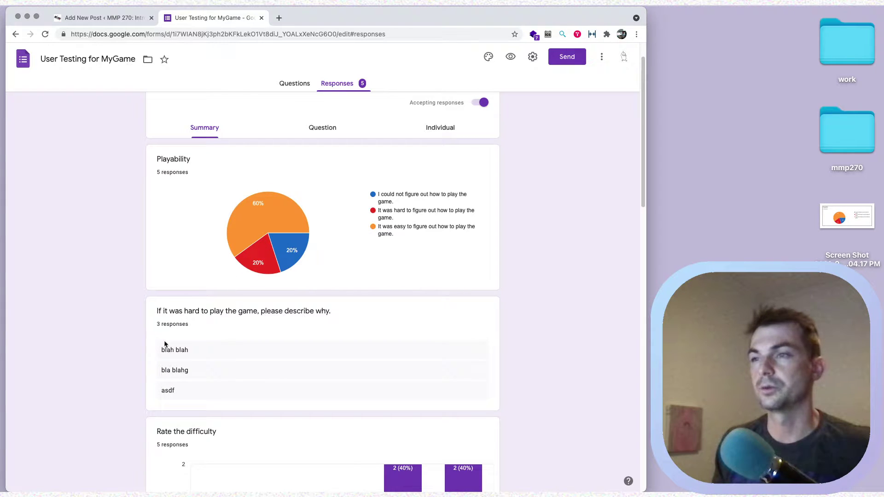
scroll(183, 343, down, 1)
scroll(206, 310, down, 4)
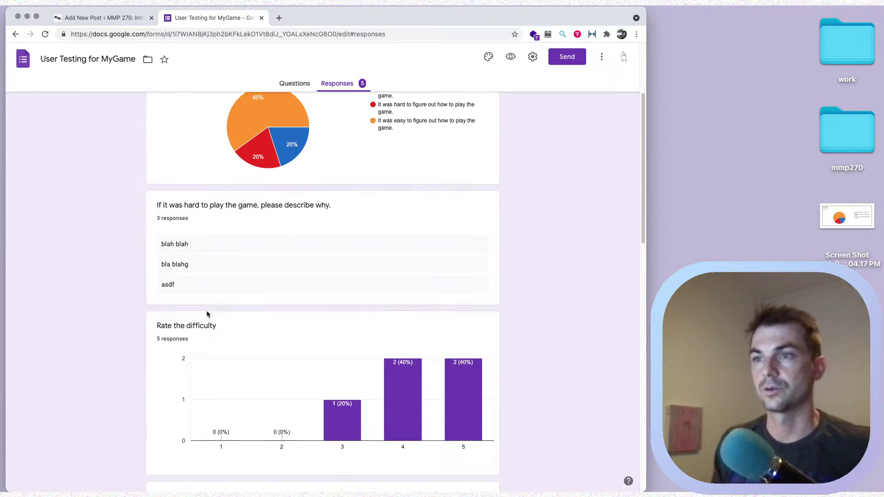
scroll(215, 273, up, 3)
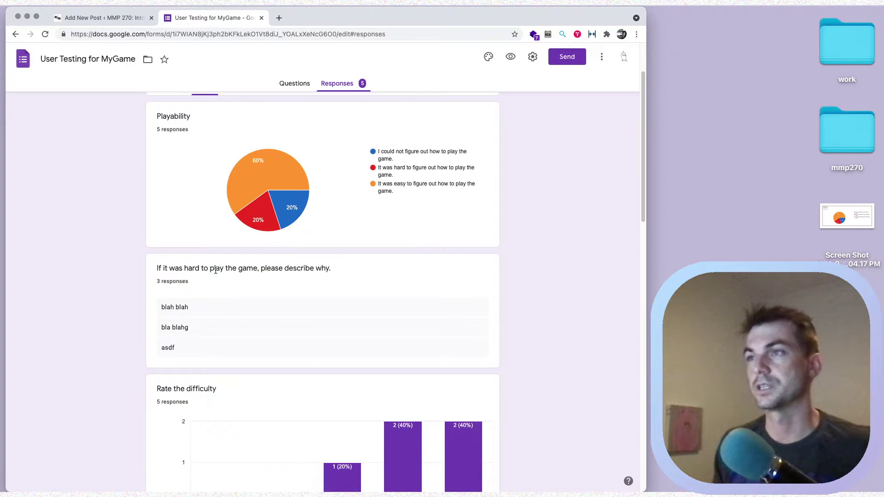
scroll(240, 276, down, 2)
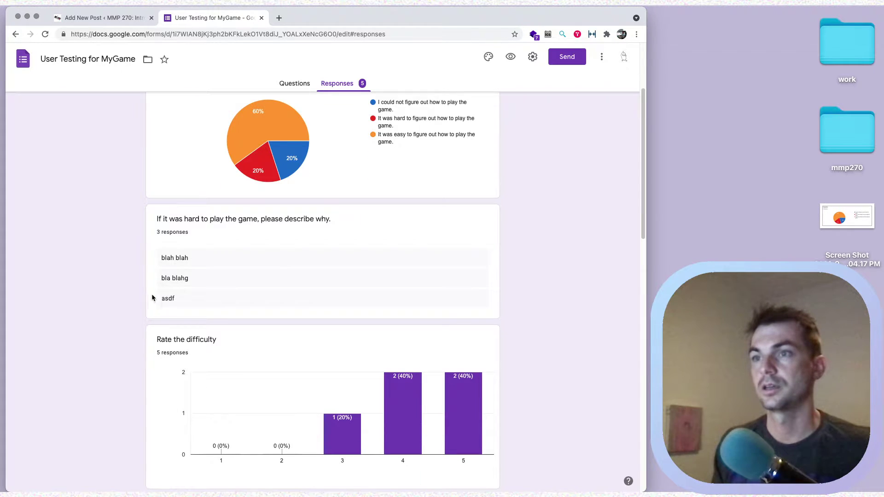
scroll(211, 299, down, 6)
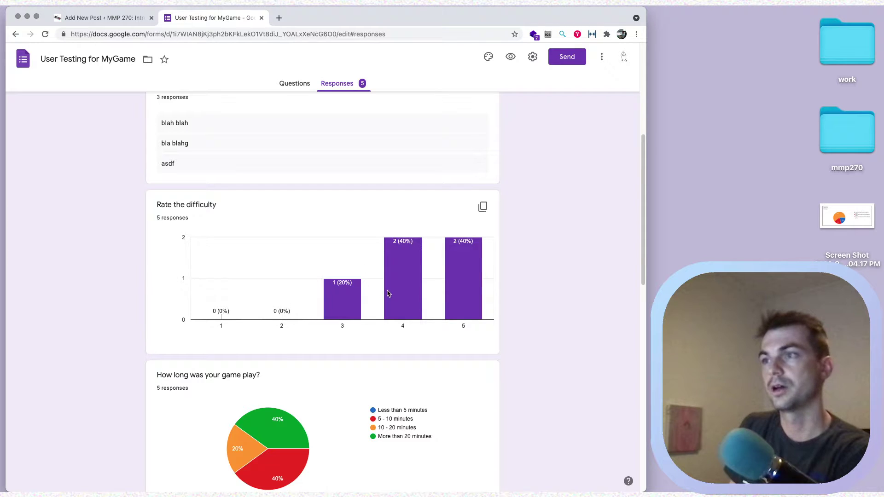
Screenshot the Rate the difficulty bar chart card
mouse_move(480, 281)
key(super+shift+4)
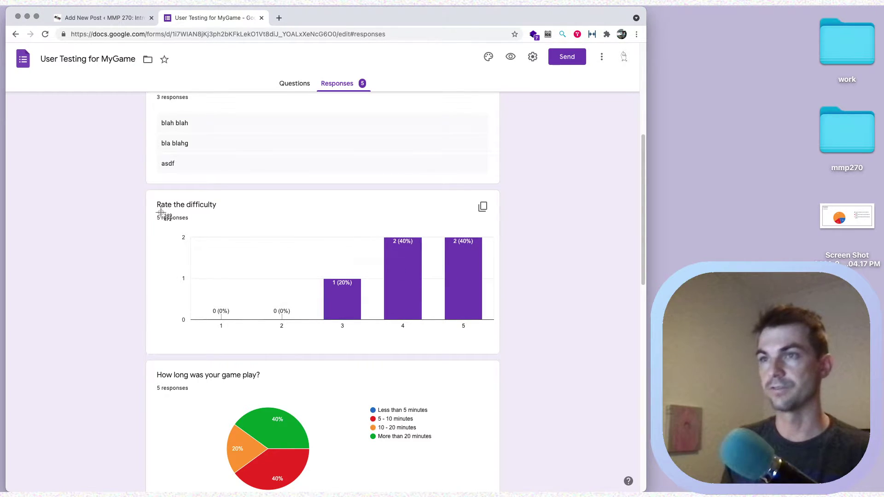
drag(151, 195, 496, 346)
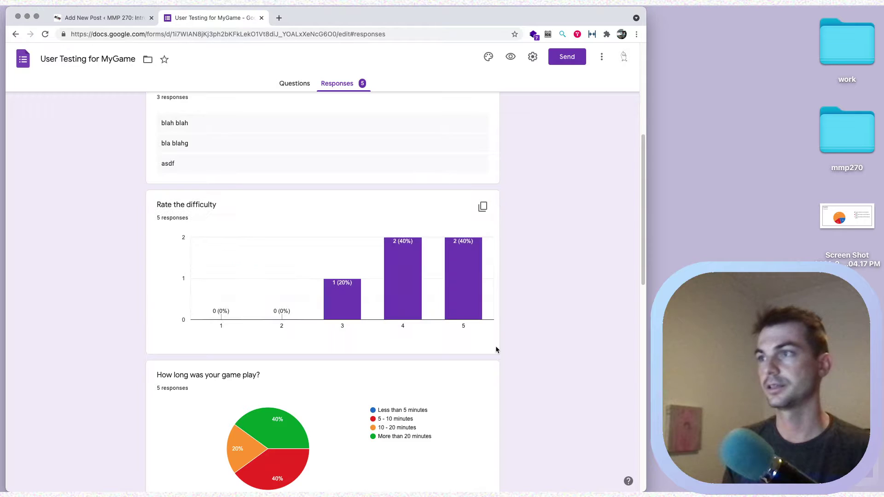
Screenshot the game-play length pie chart card
scroll(312, 283, down, 1)
scroll(312, 283, down, 5)
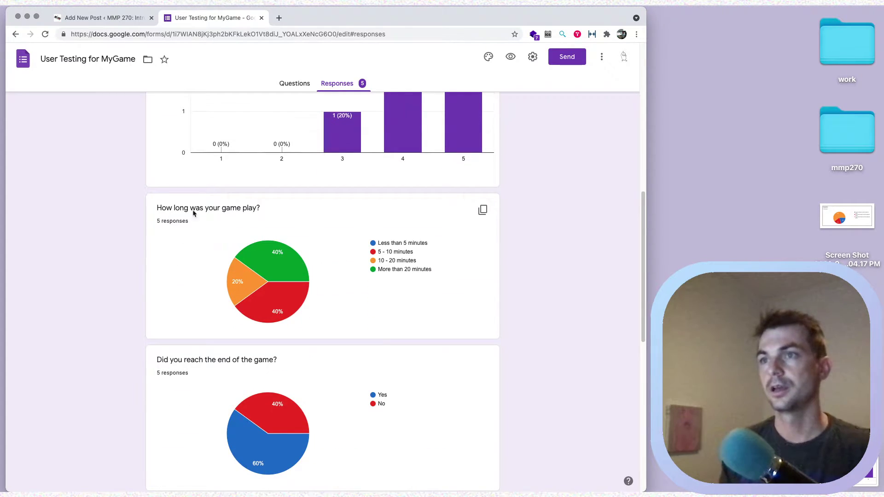
mouse_move(273, 277)
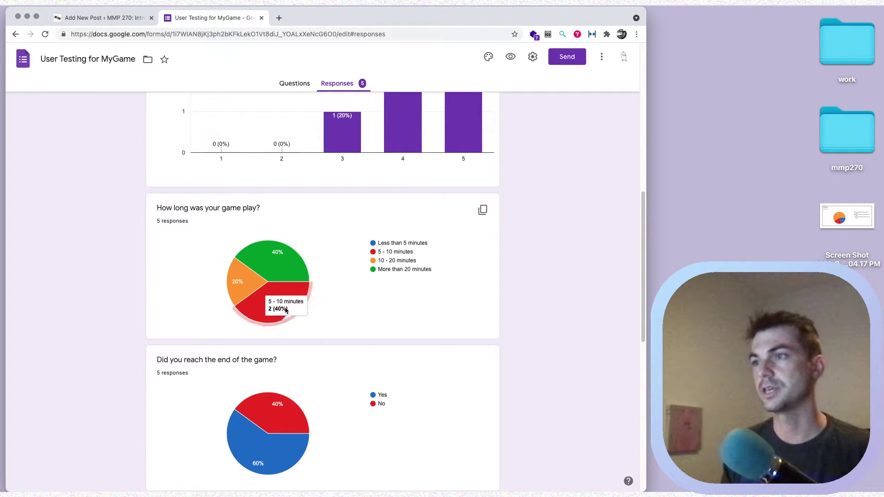
mouse_move(289, 278)
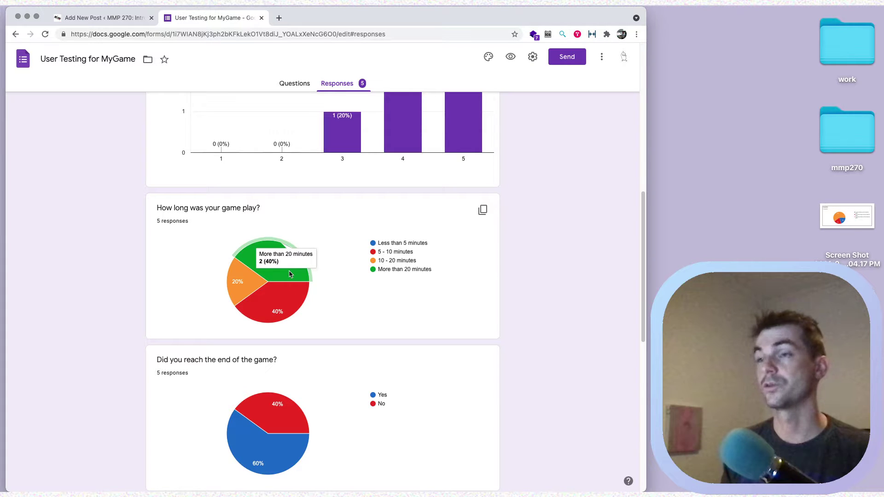
mouse_move(233, 300)
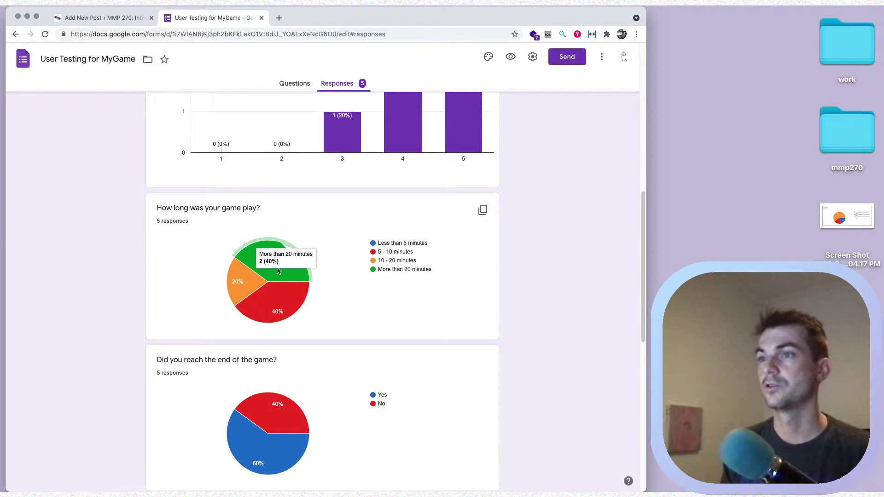
key(super+shift+4)
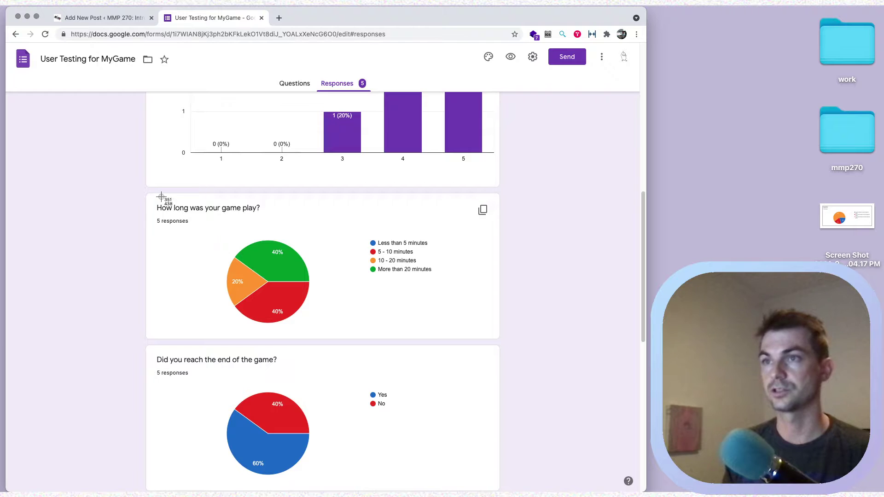
drag(151, 198, 443, 333)
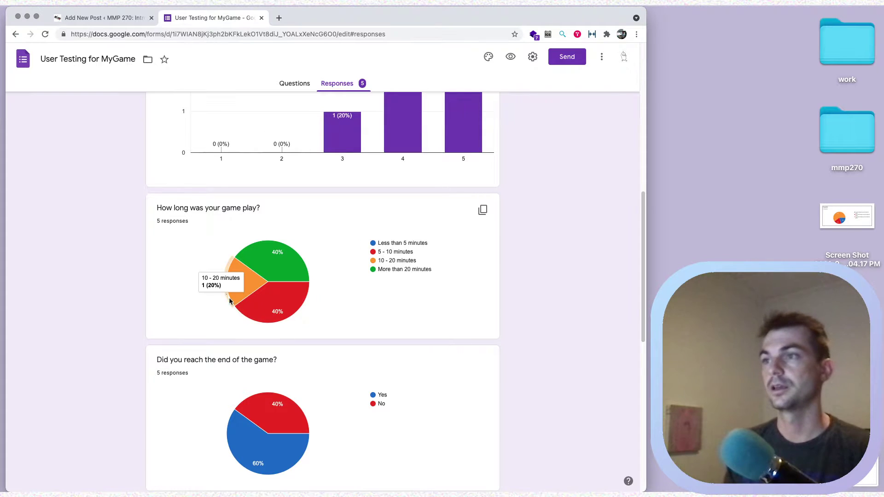
Screenshot the 'Did you reach the end of the game?' pie chart (60% Yes, 40% No)
scroll(225, 291, down, 3)
scroll(269, 233, down, 2)
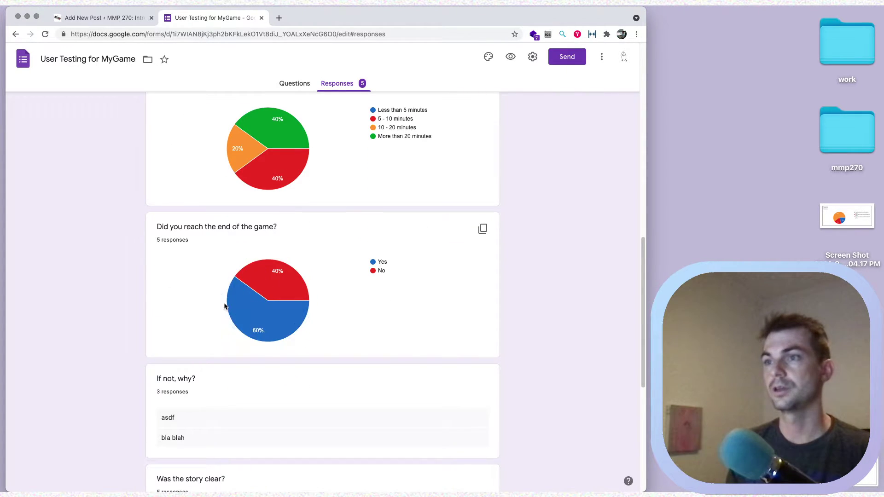
key(super+shift+4)
drag(151, 217, 402, 353)
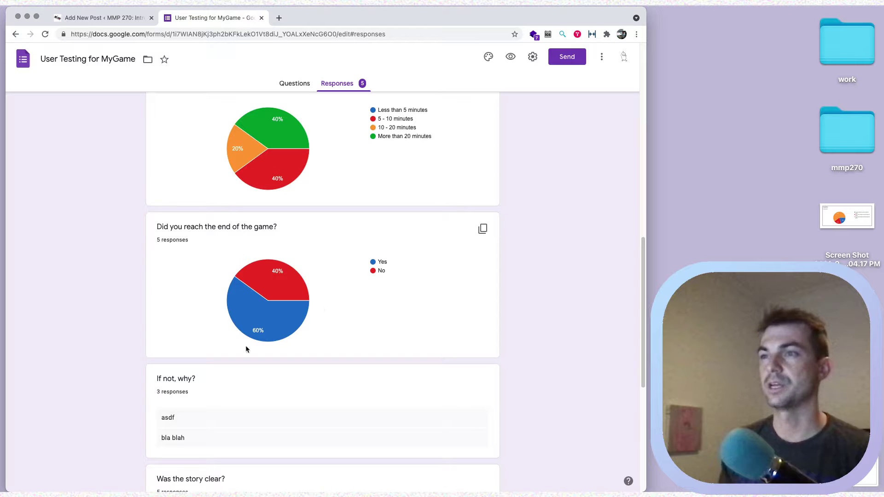
scroll(225, 321, down, 3)
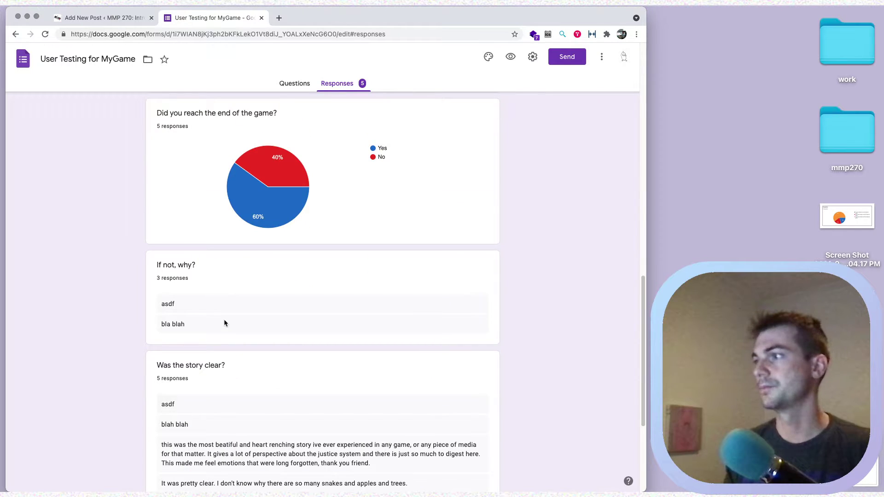
scroll(232, 313, down, 5)
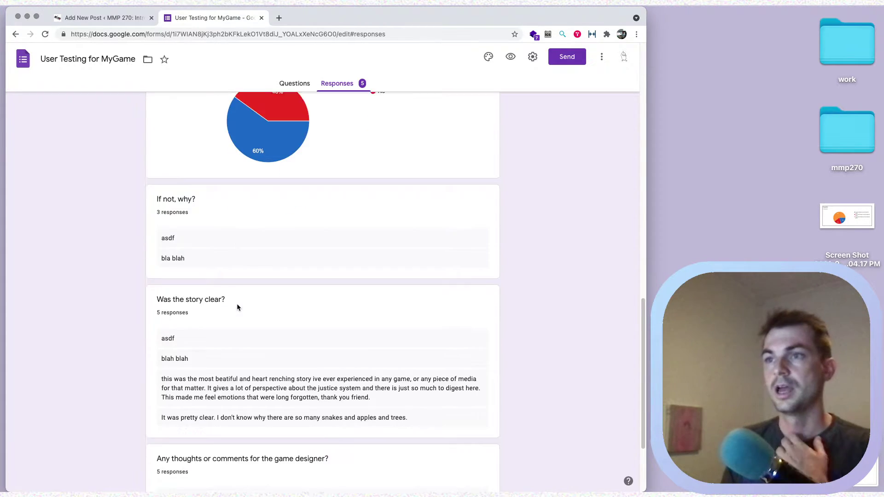
scroll(237, 305, up, 10)
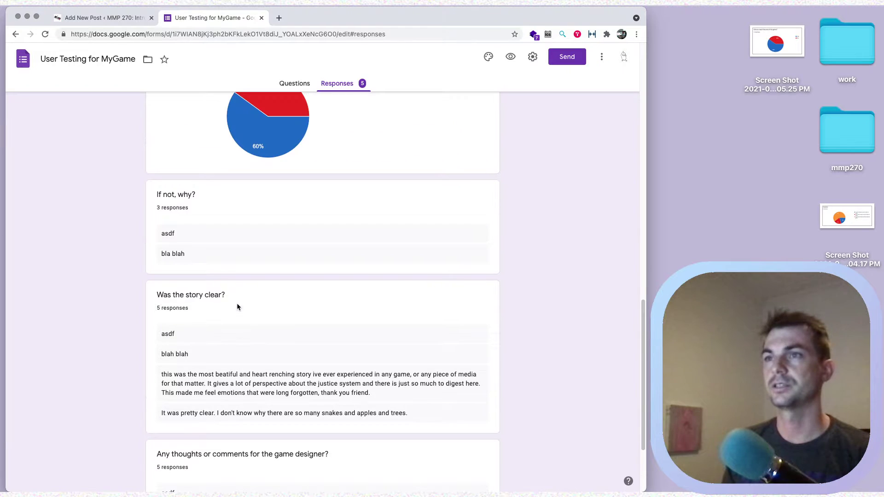
scroll(236, 305, down, 10)
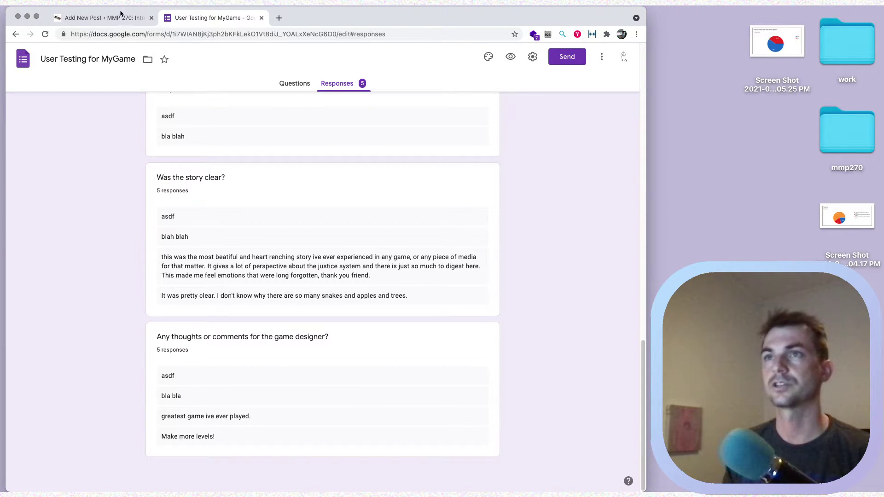
Insert the Playability chart screenshot, followed by 'Most users were able to play the game.'
click(105, 17)
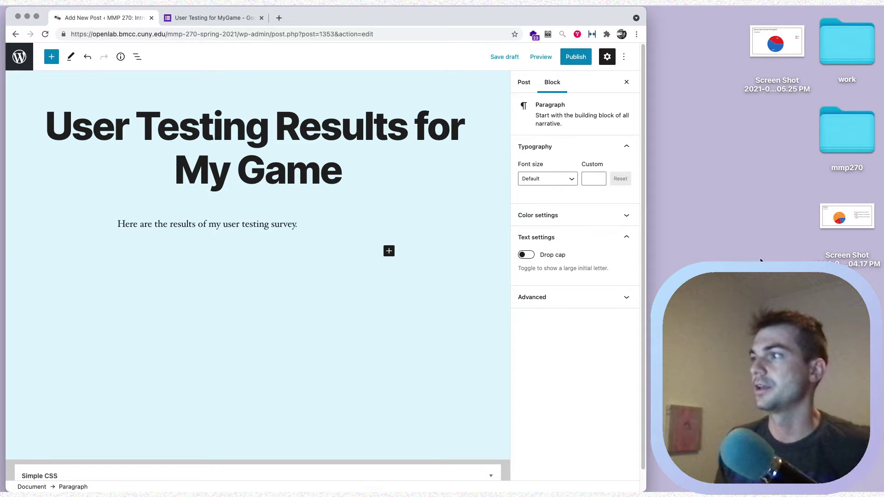
drag(846, 215, 211, 245)
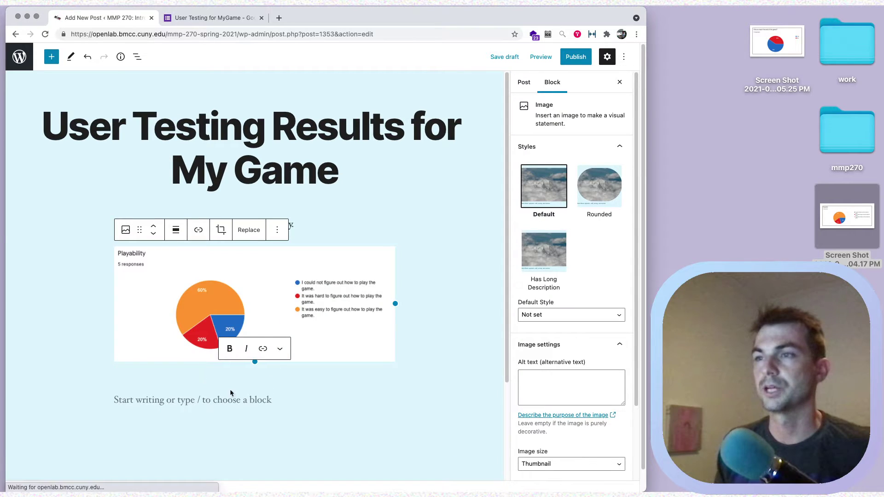
click(194, 390)
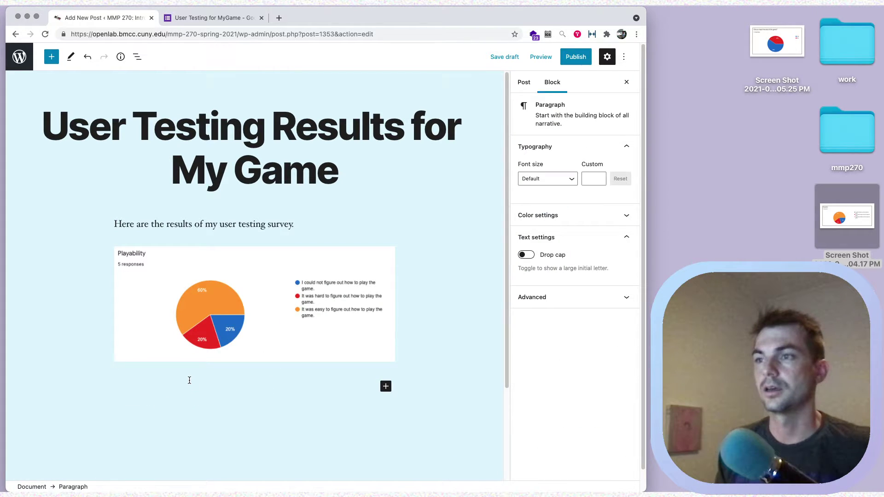
text(M)
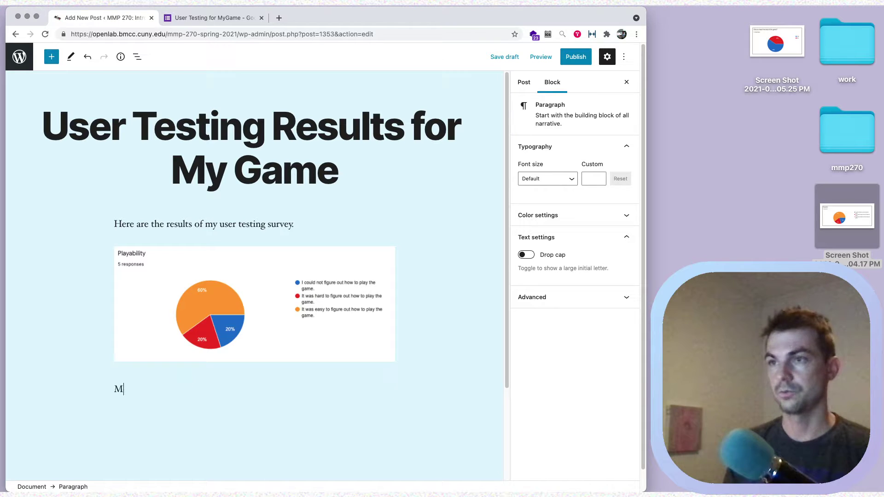
text(ost peop)
key(BackSpace)
text(users were able to play the game.)
key(Return)
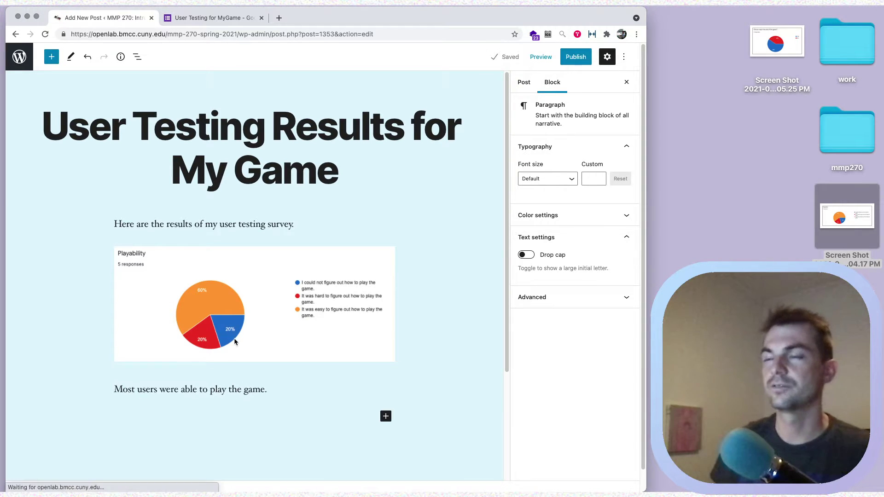
scroll(287, 200, down, 5)
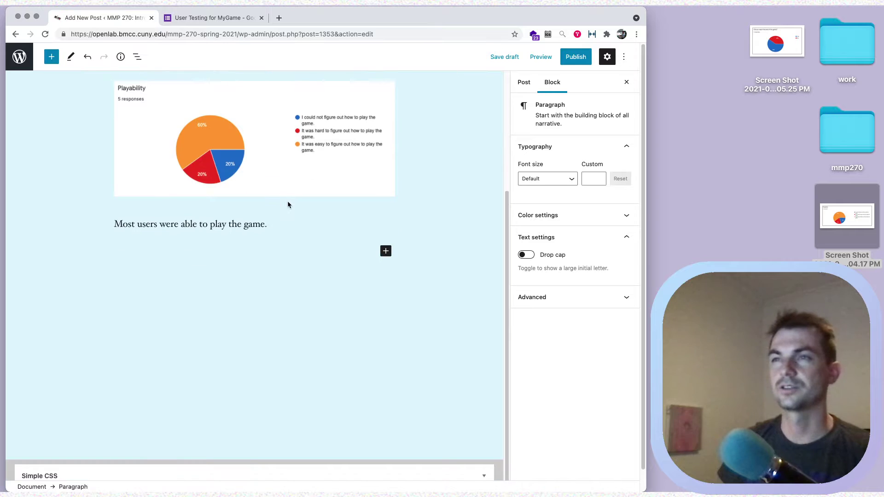
scroll(287, 200, up, 1)
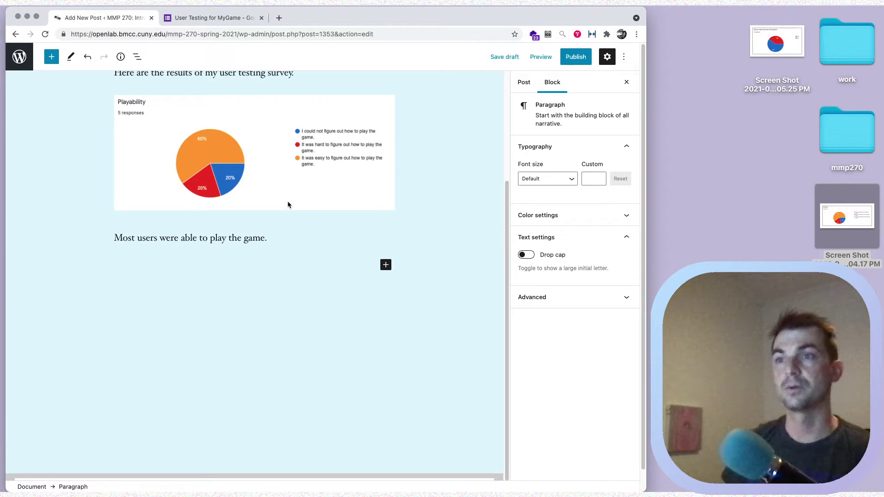
Insert the difficulty bar chart screenshot below the Playability comment
drag(847, 215, 148, 261)
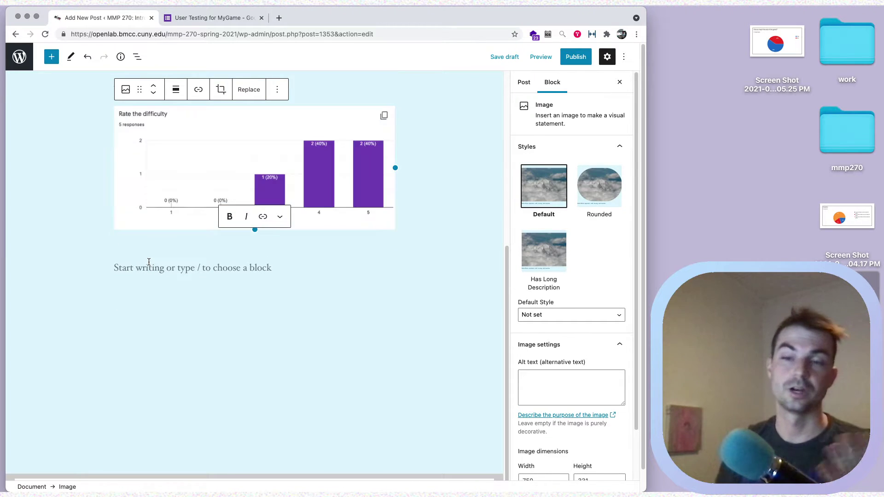
scroll(149, 262, up, 2)
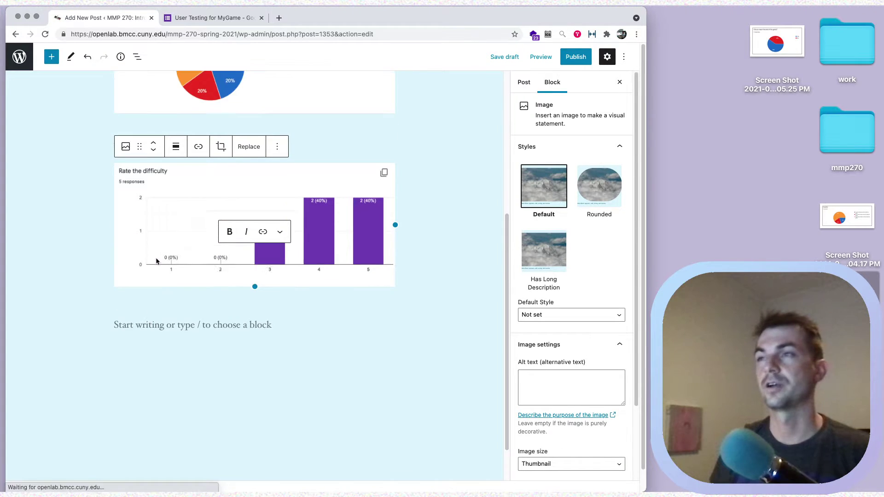
click(92, 216)
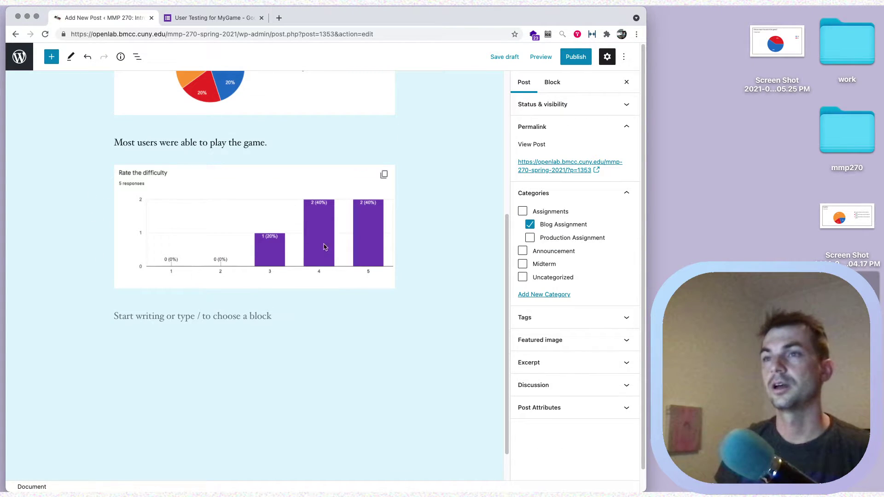
Add 'The game appears to be on the more difficult side of things.' below the chart
click(256, 315)
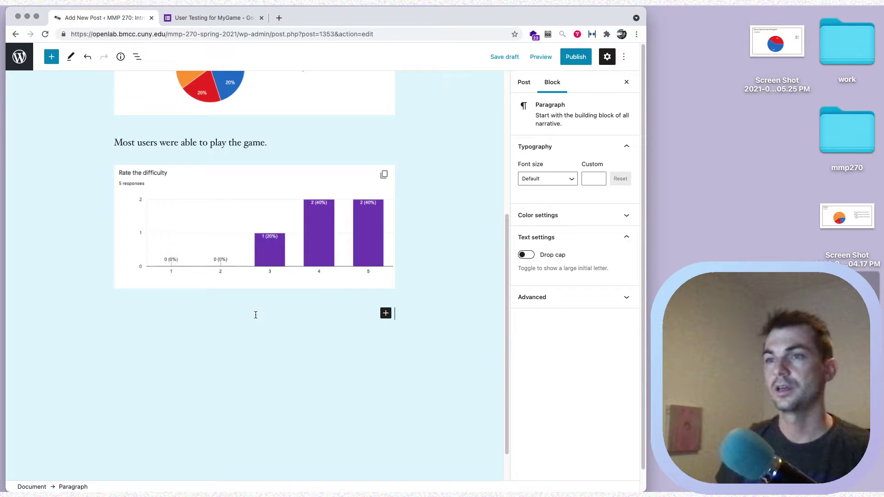
text(The game appears to be on)
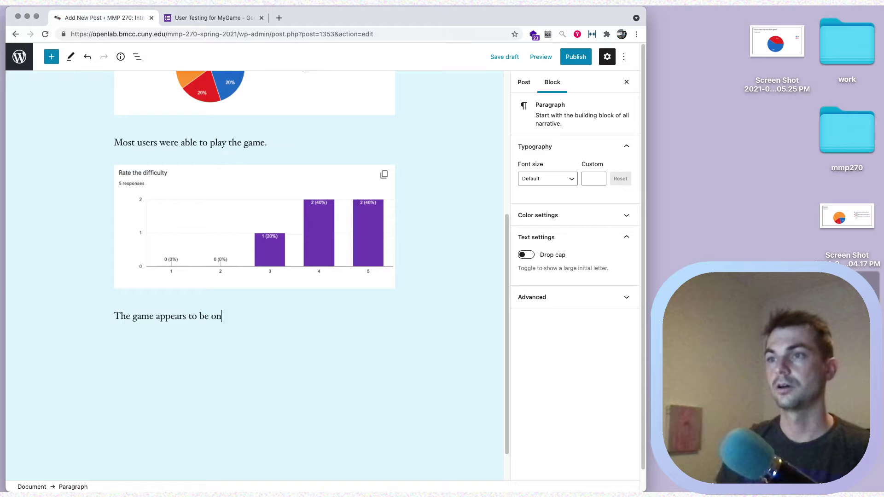
text( the more idd)
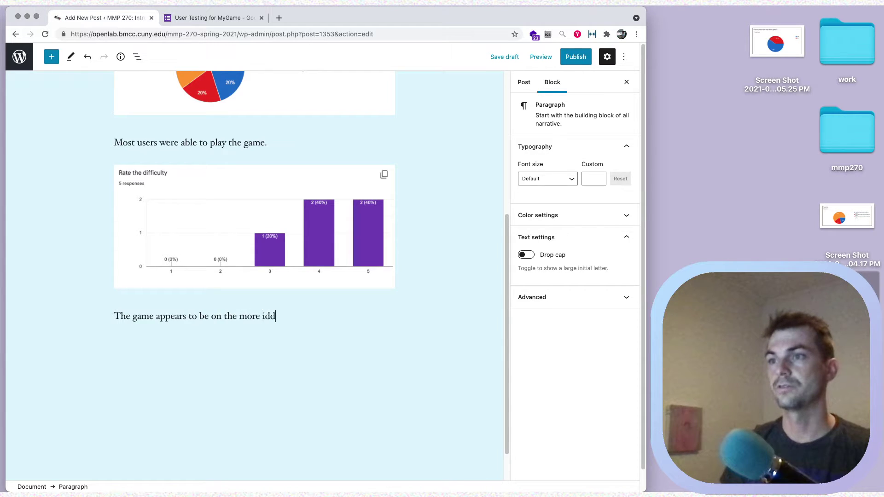
key(BackSpace)
key(BackSpace)
text(difficult side of things.)
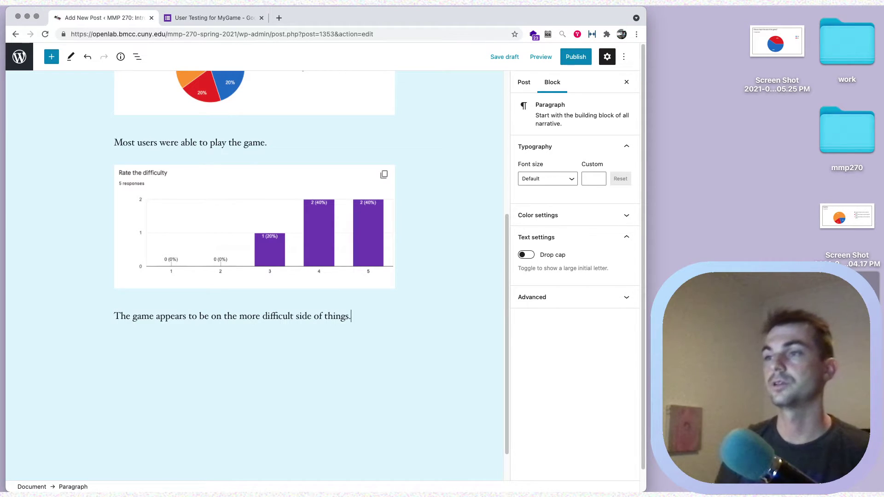
scroll(258, 276, up, 10)
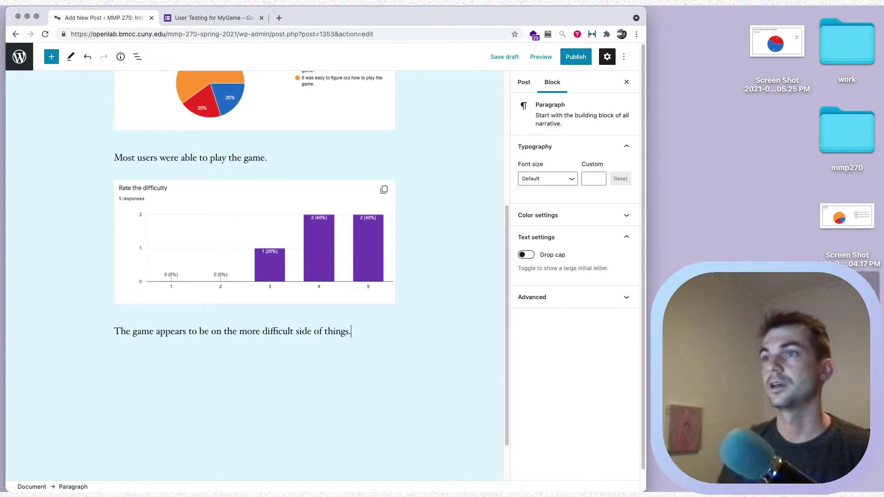
scroll(257, 276, down, 10)
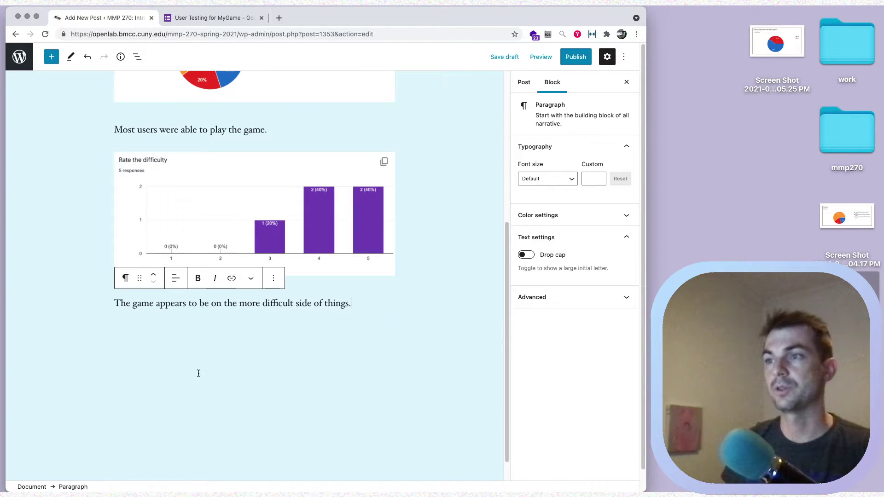
click(333, 326)
click(351, 334)
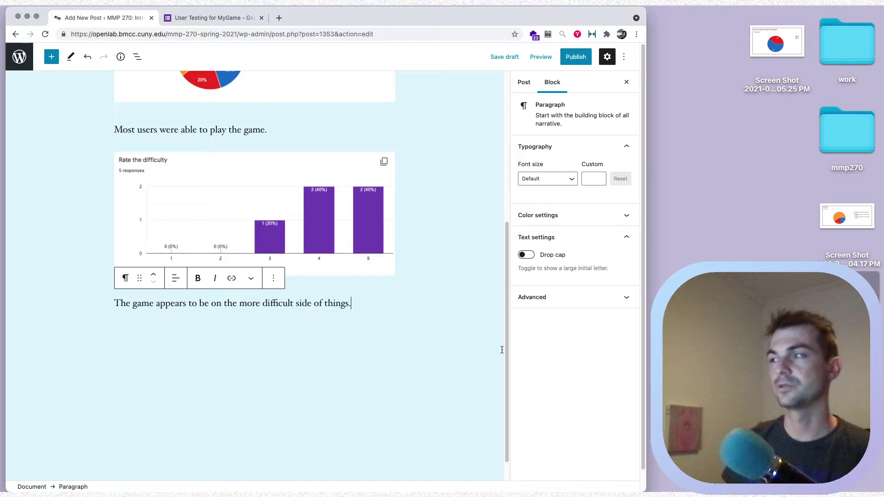
drag(690, 405, 266, 317)
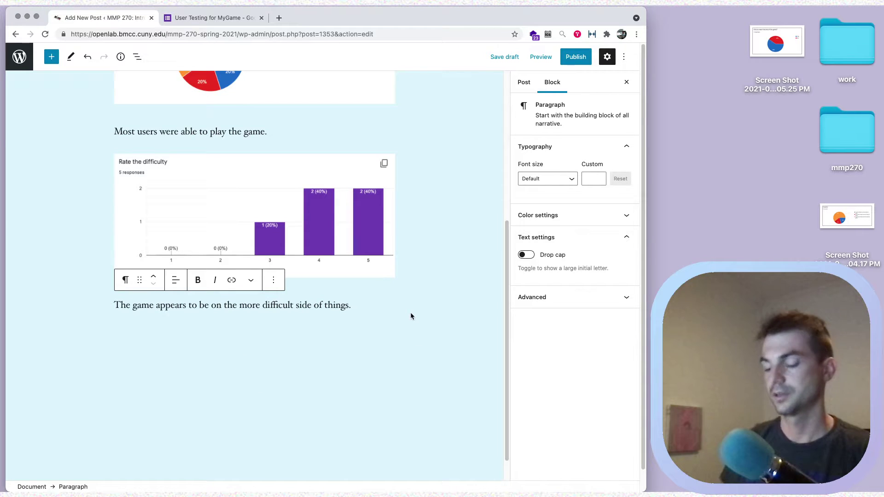
key(Return)
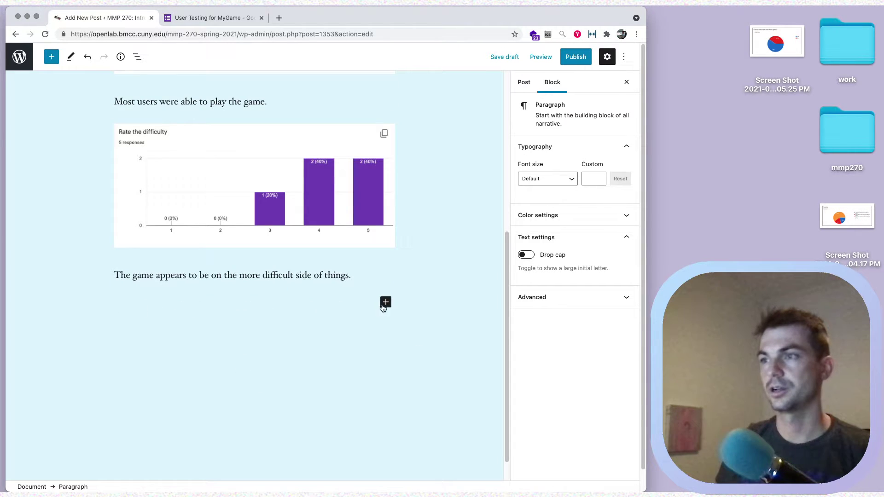
Upload the Desktop game-play length chart screenshot (9.05.15 PM) as an Image block
click(385, 303)
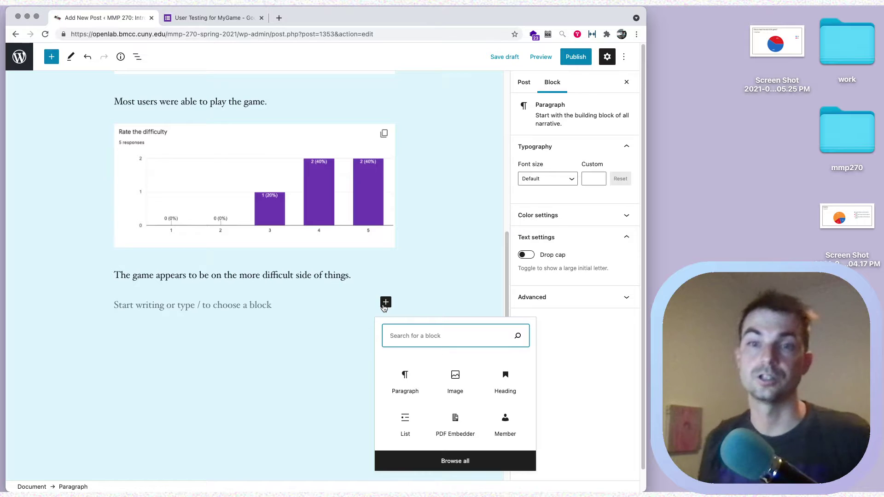
click(455, 372)
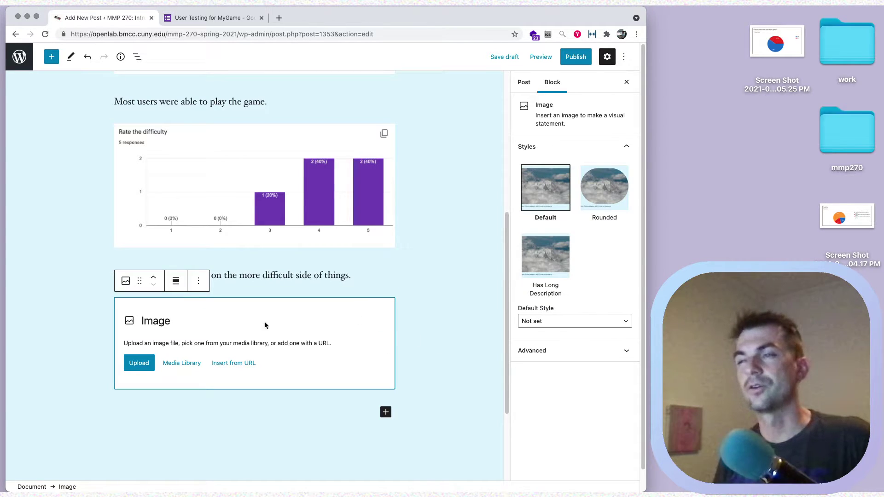
click(140, 366)
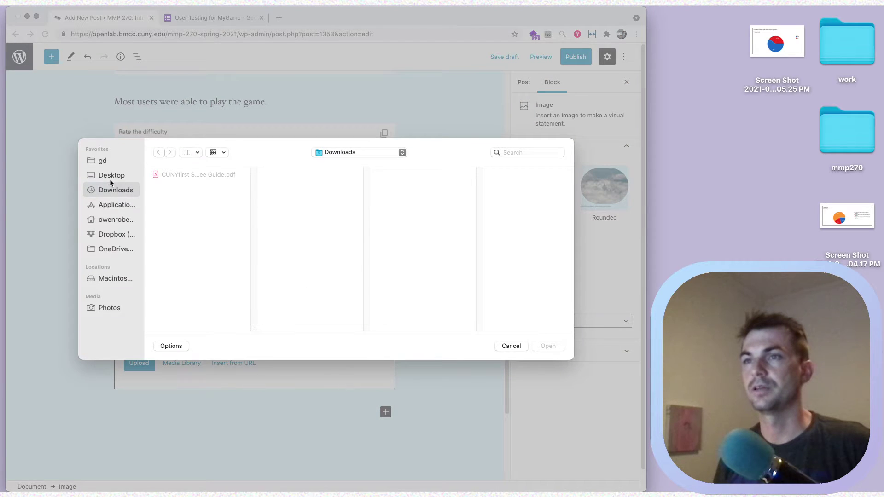
click(110, 178)
click(179, 206)
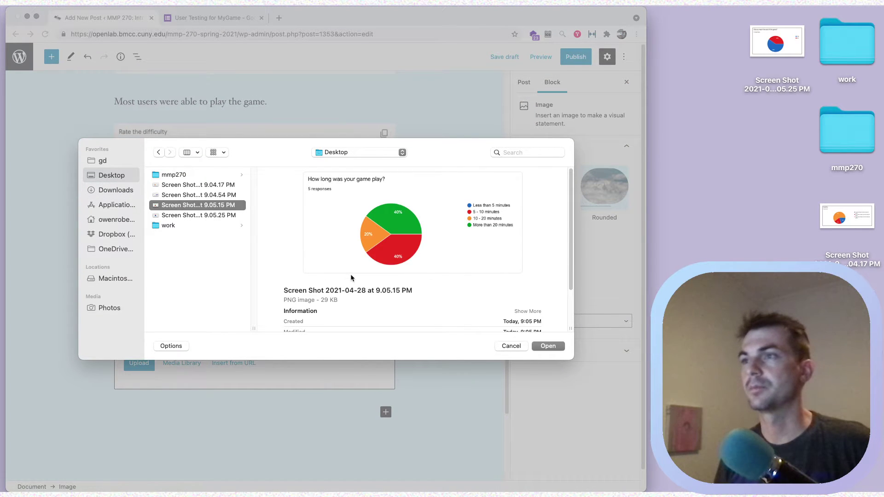
click(549, 346)
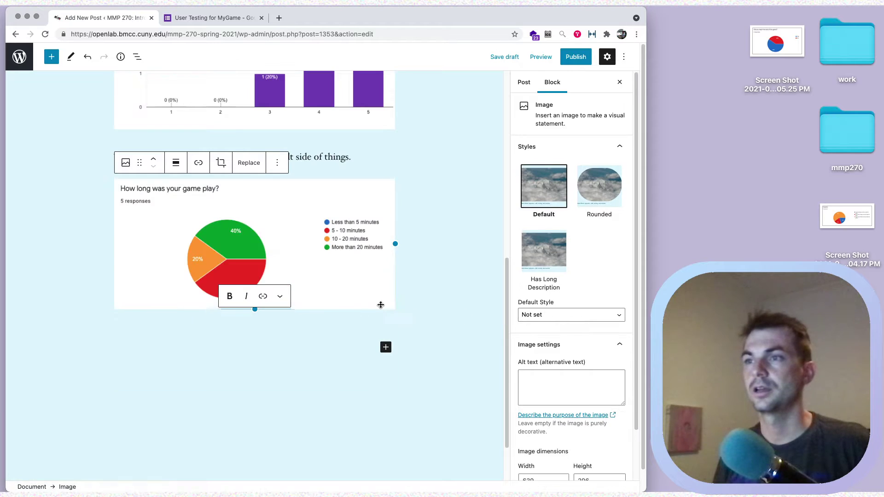
click(278, 331)
Add 'I'm happy that everyone was able to play for longer than 5 minutes.' below it
click(211, 327)
text(I')
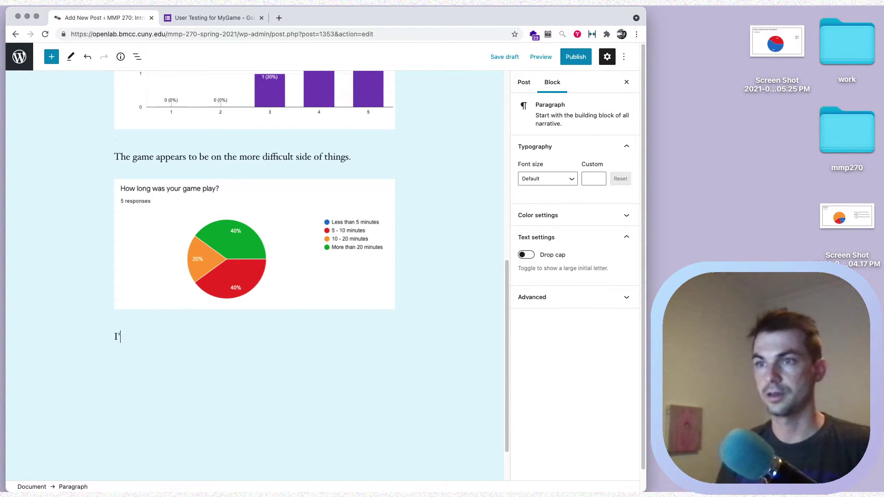
text(m happy that everyo)
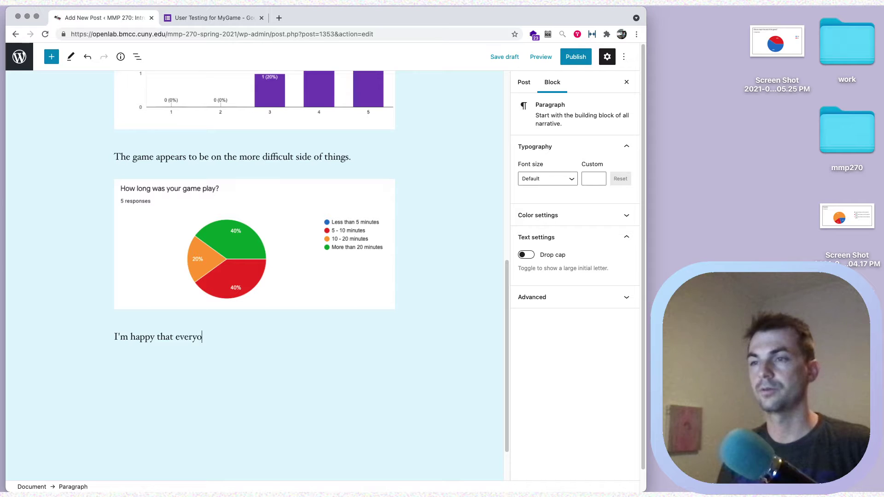
text(ne was able to play for longe)
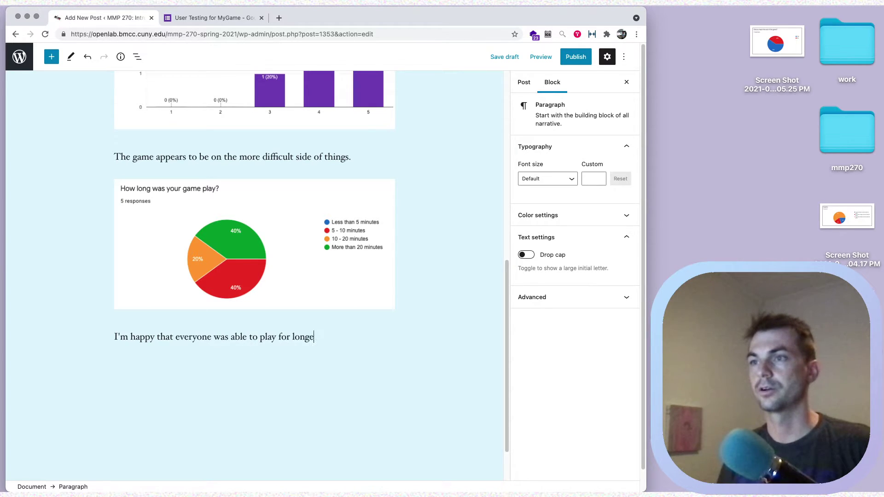
text(r than 5 minute.)
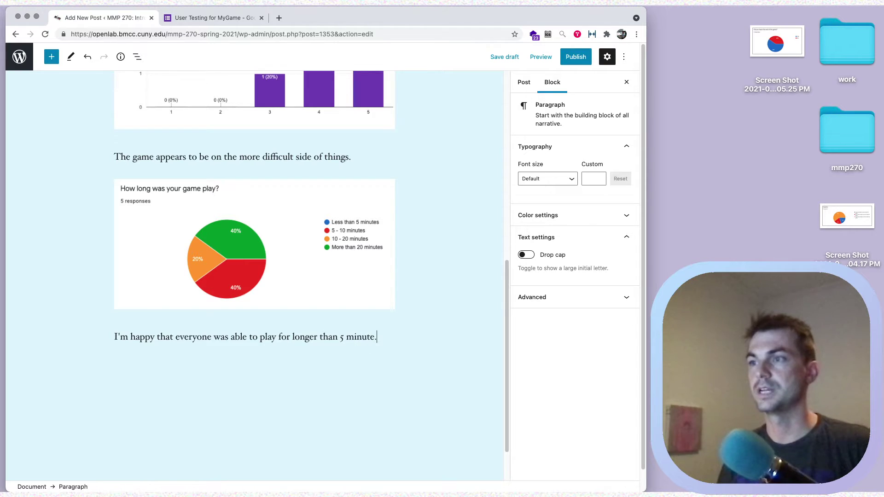
key(Return)
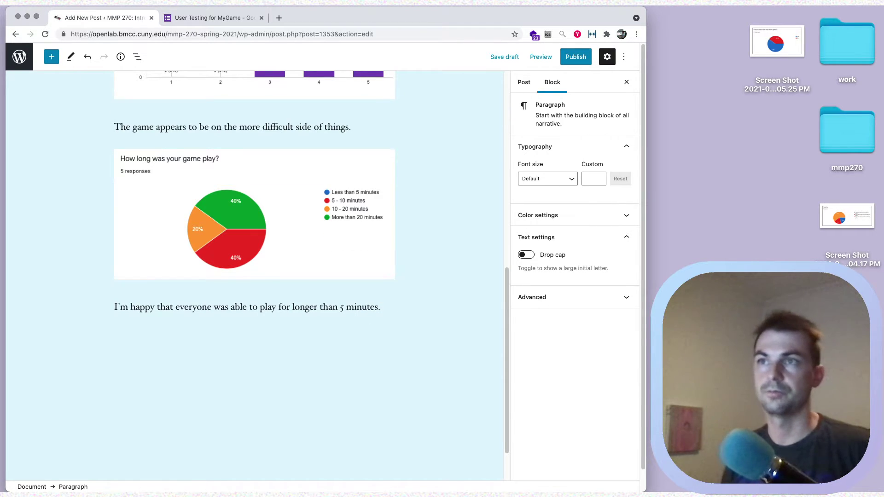
scroll(37, 210, up, 3)
scroll(67, 231, up, 6)
scroll(66, 230, down, 10)
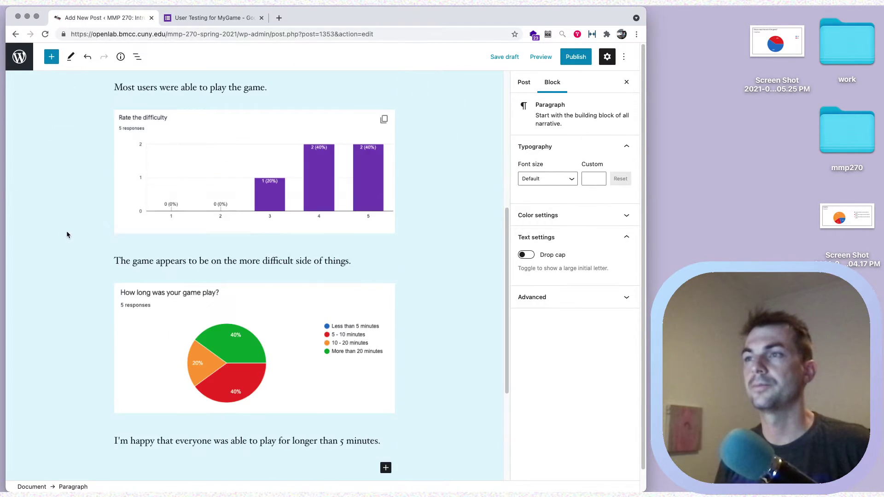
Drop the end-of-game pie chart screenshot below the play-time comment and continue underneath
drag(797, 61, 210, 254)
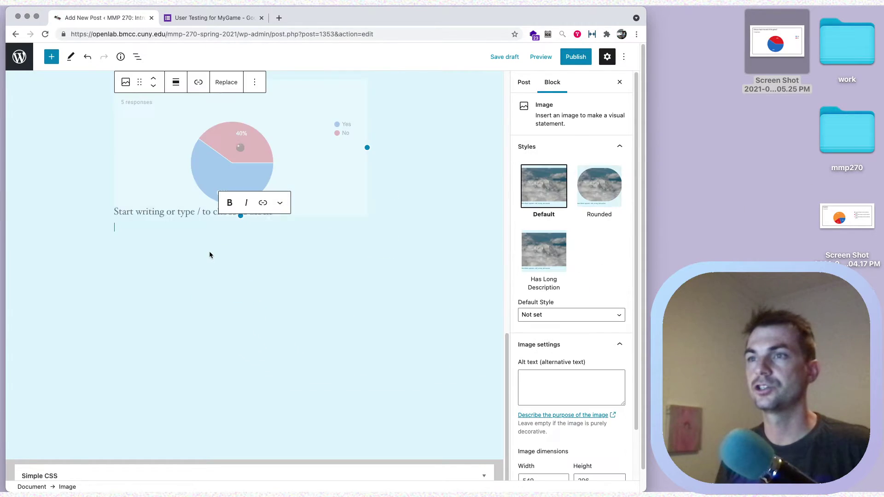
scroll(247, 326, up, 2)
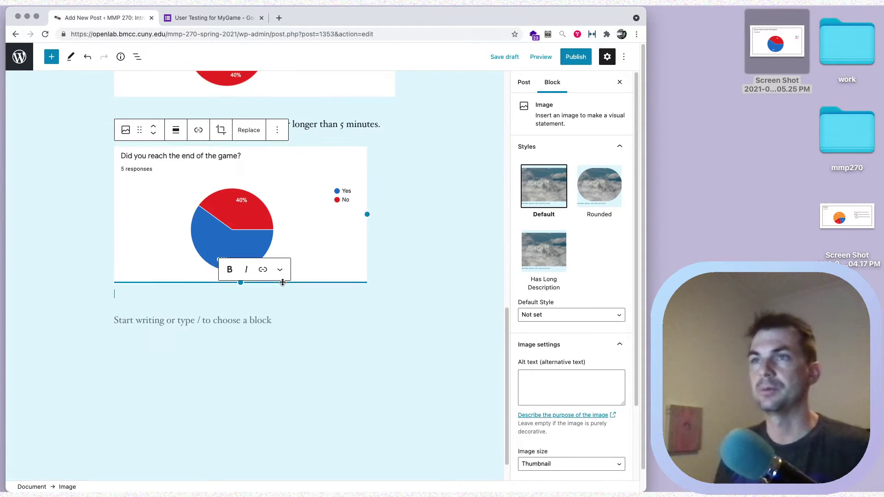
click(247, 326)
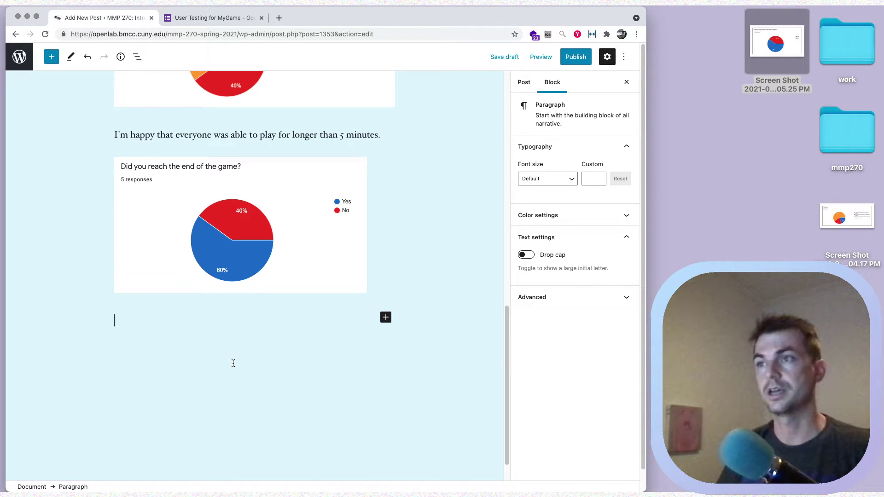
Below the Yes/No pie chart, write 'Ideally all players will finish the game, maybe it is a bit too difficult.' and start a new paragraph
text(Ideally all players will finish the game, maybe it is a b)
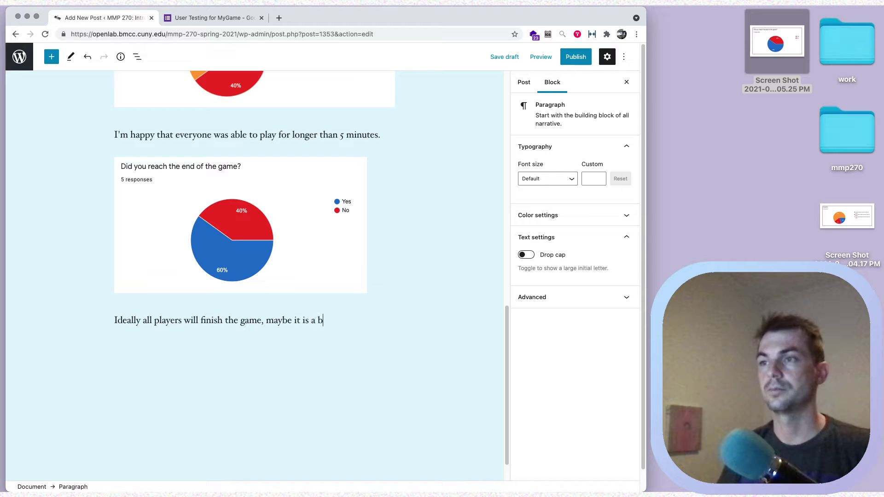
text(it too difficult.)
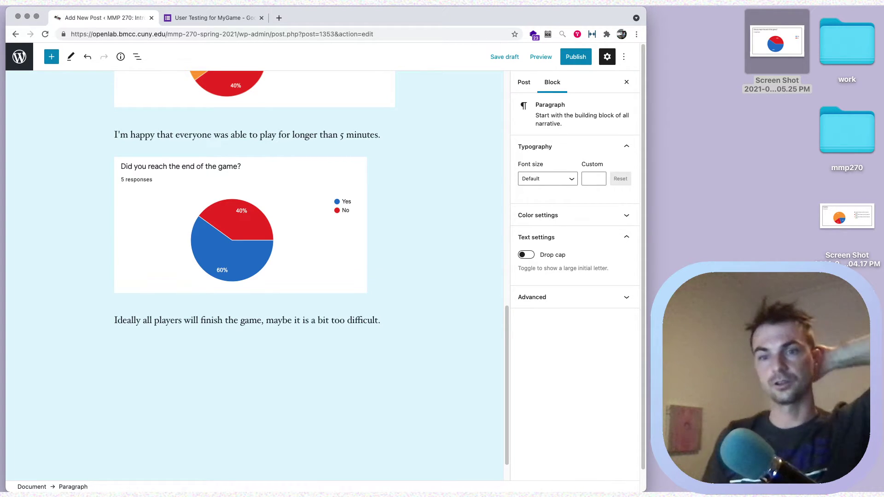
key(Return)
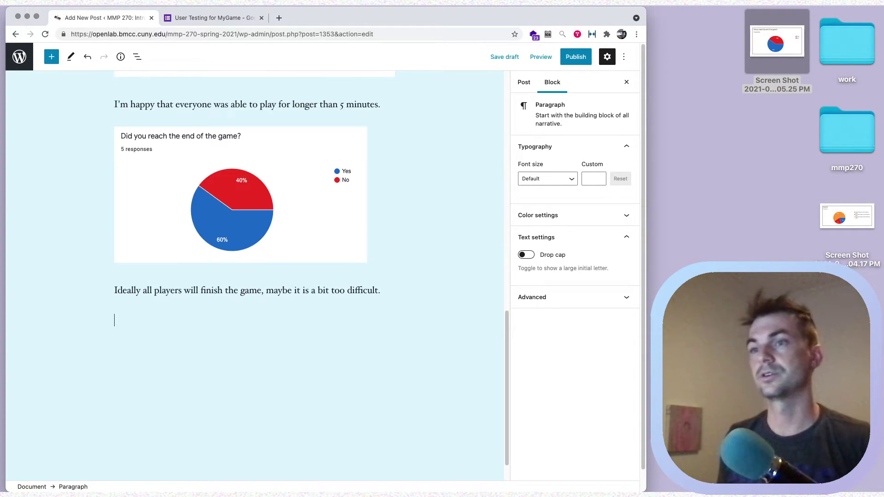
scroll(355, 189, up, 15)
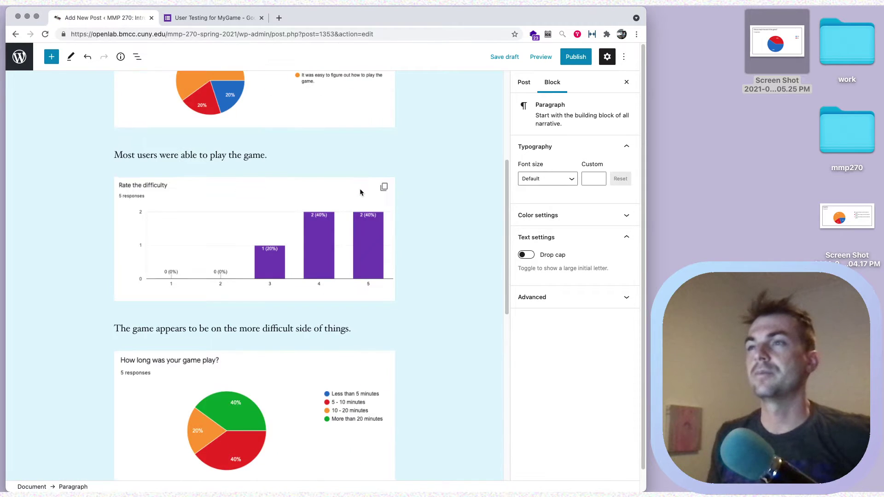
scroll(361, 189, down, 15)
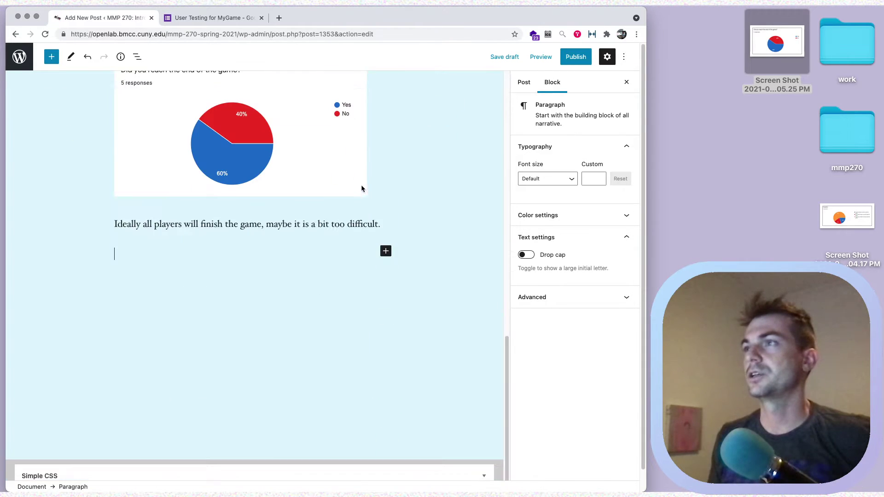
Preview the draft post in a new tab, check its charts and comments, then return to the Google Forms responses
click(539, 56)
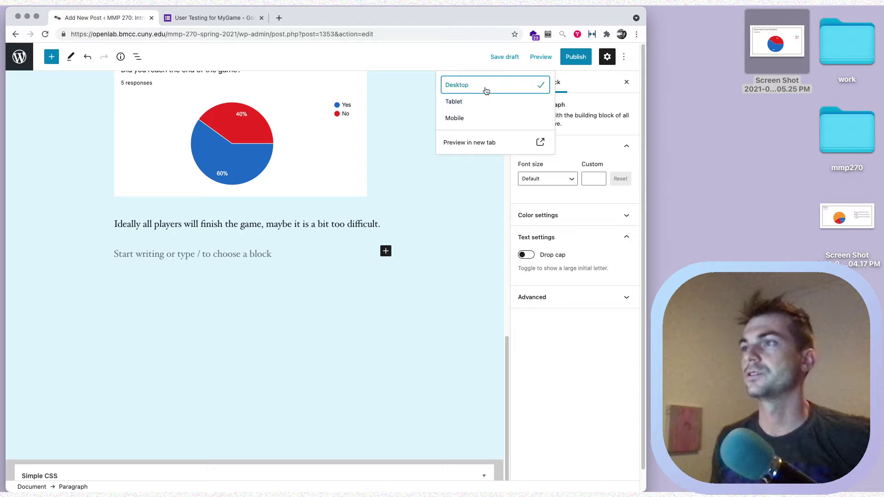
click(481, 143)
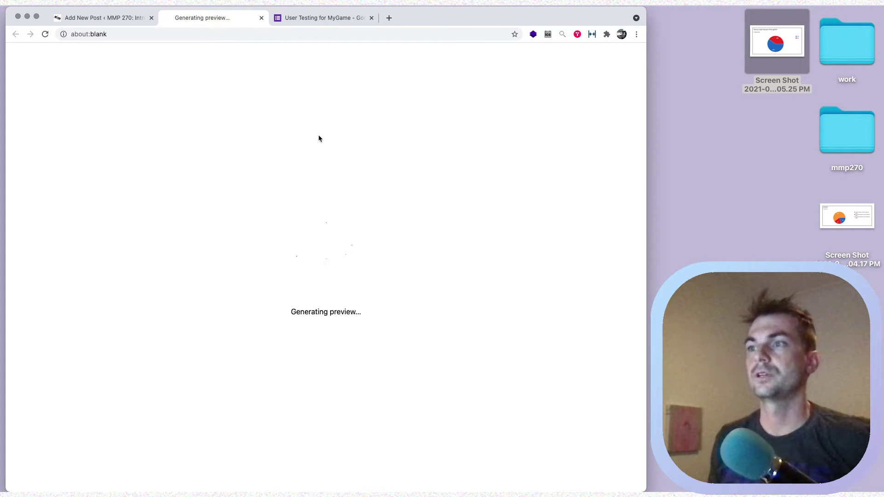
scroll(296, 114, down, 20)
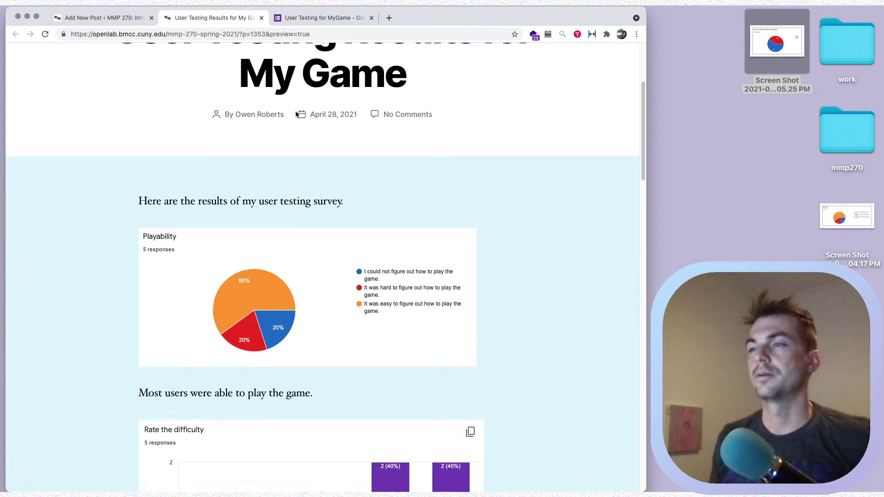
scroll(282, 148, up, 20)
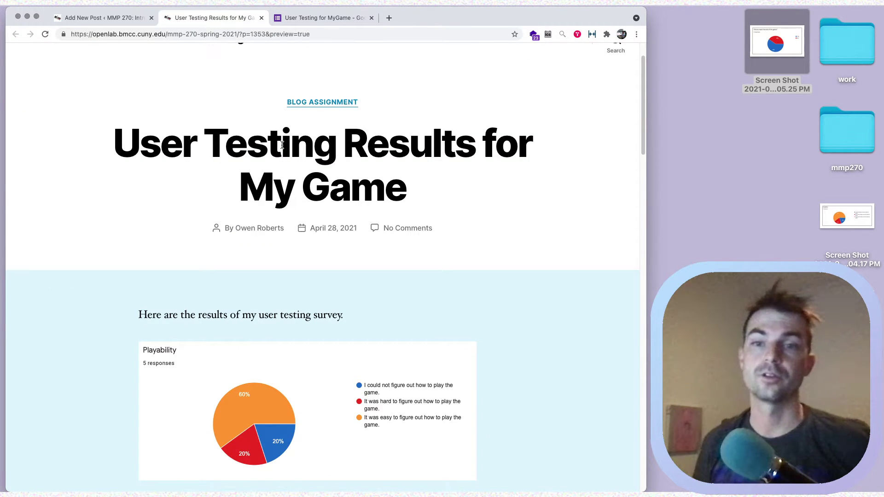
scroll(288, 189, down, 15)
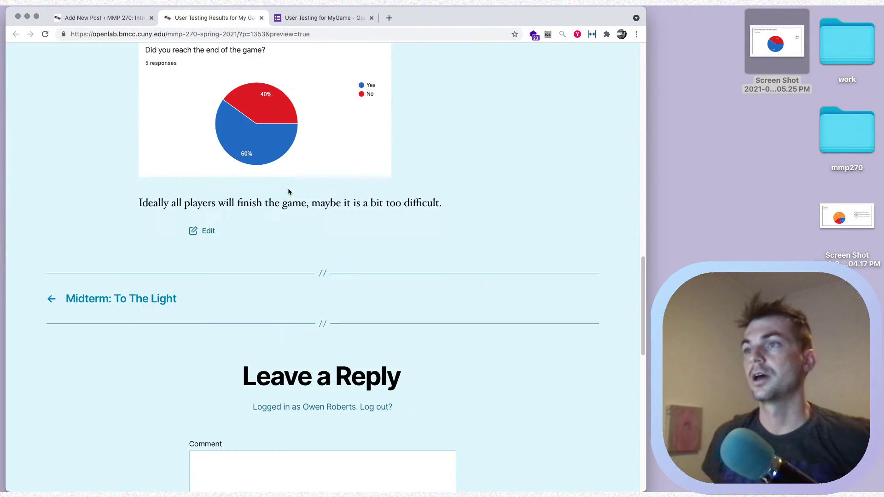
scroll(291, 175, up, 5)
click(322, 18)
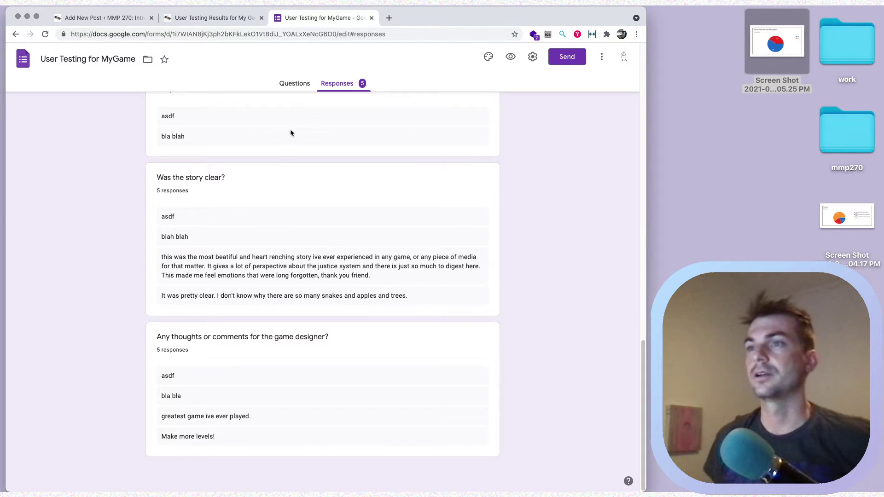
Read the written answers about the story, highlighting the long answer and the 'blah blah' reply
scroll(257, 158, up, 3)
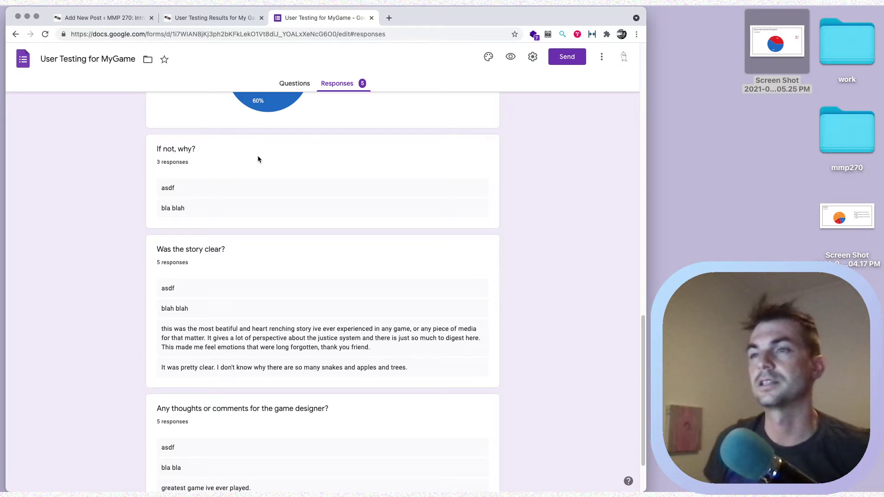
scroll(257, 158, down, 3)
scroll(258, 159, up, 4)
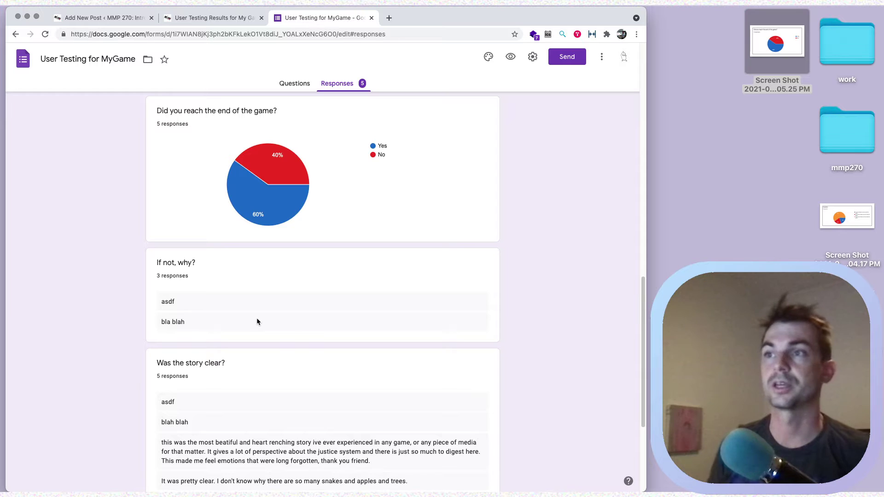
scroll(270, 288, down, 3)
scroll(296, 243, down, 3)
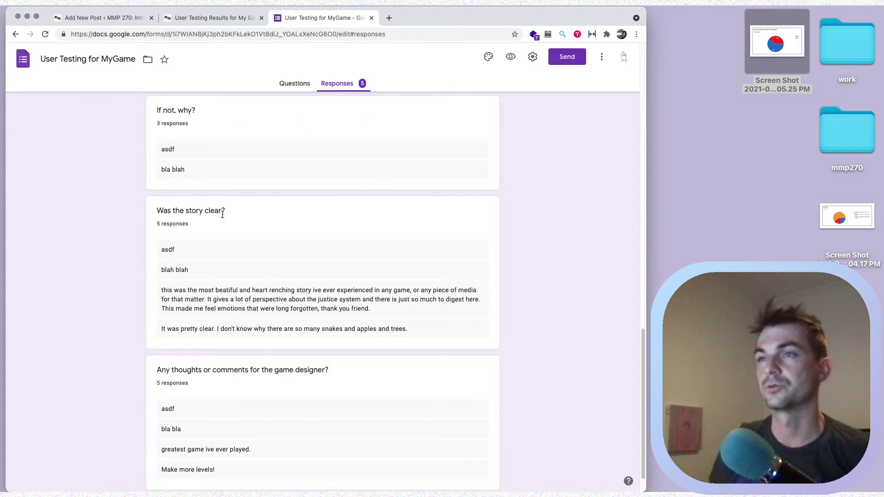
scroll(229, 206, down, 1)
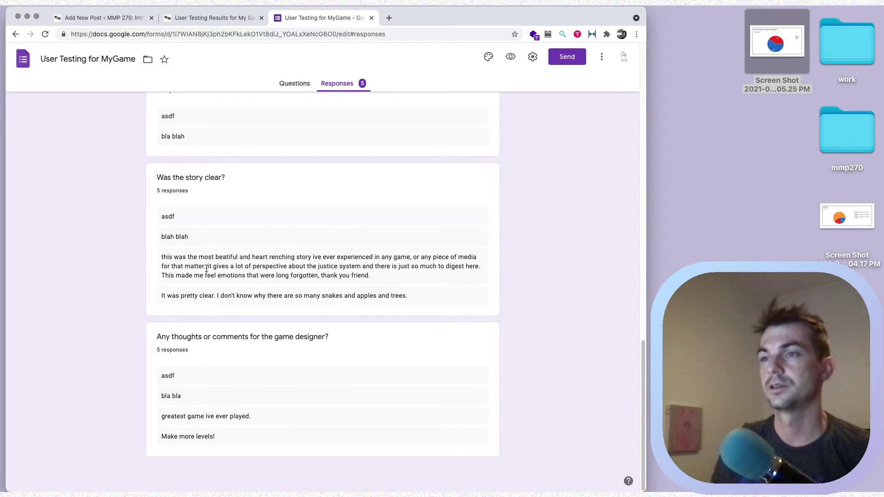
drag(161, 257, 440, 277)
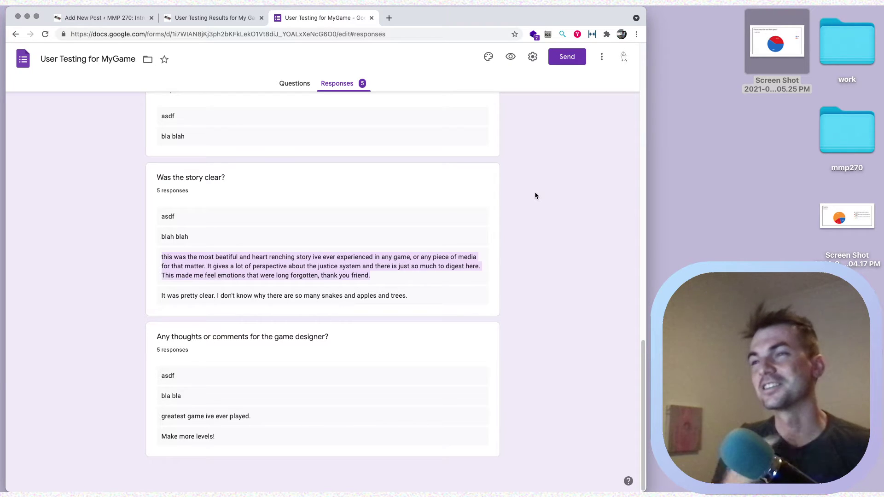
click(318, 265)
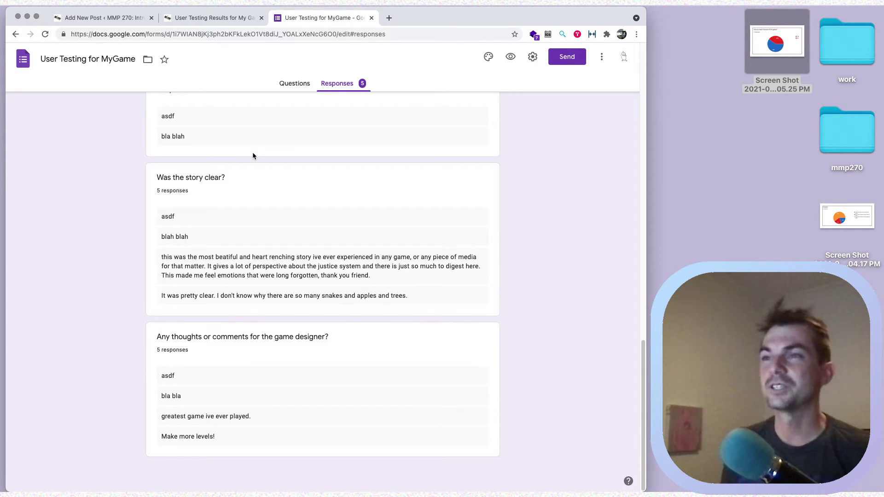
triple_click(173, 238)
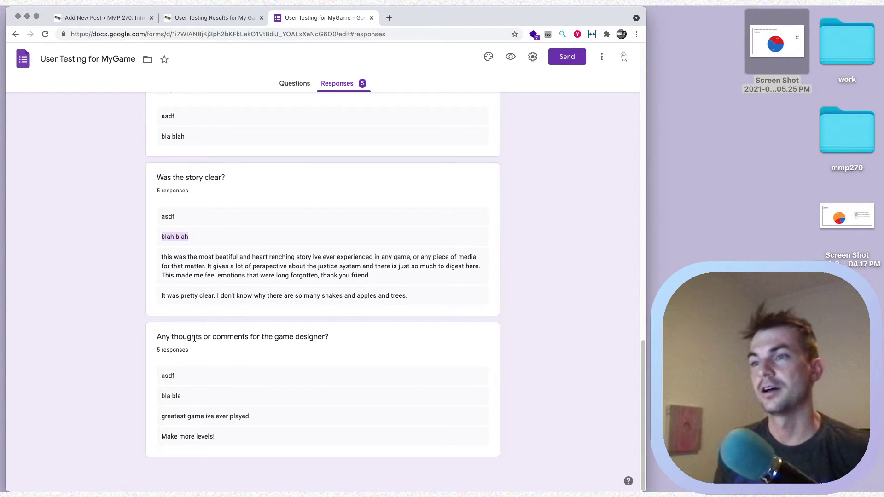
Read the comments for the designer, such as 'Make more levels!' and 'greatest game ive ever played.'
drag(155, 341, 344, 340)
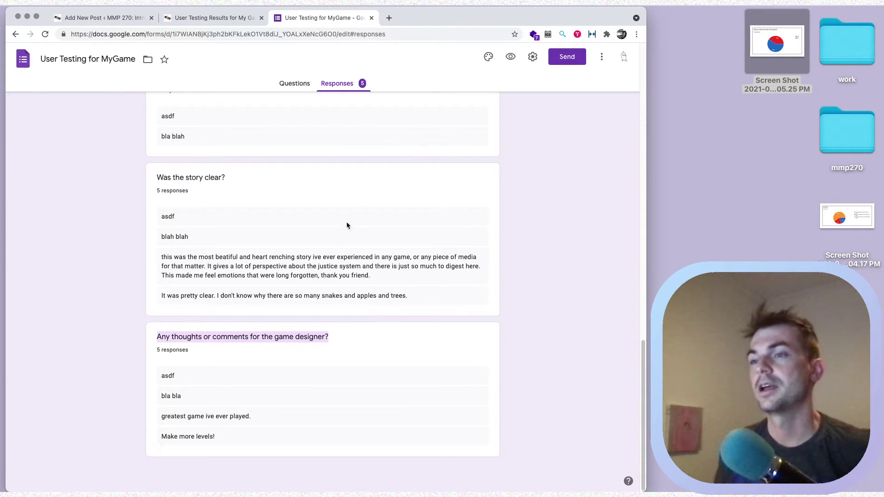
drag(158, 435, 249, 435)
click(258, 430)
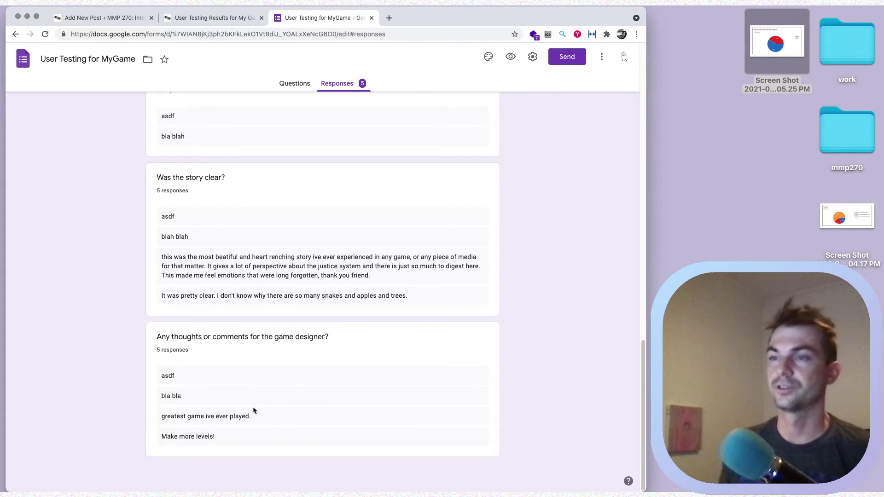
triple_click(208, 416)
triple_click(210, 271)
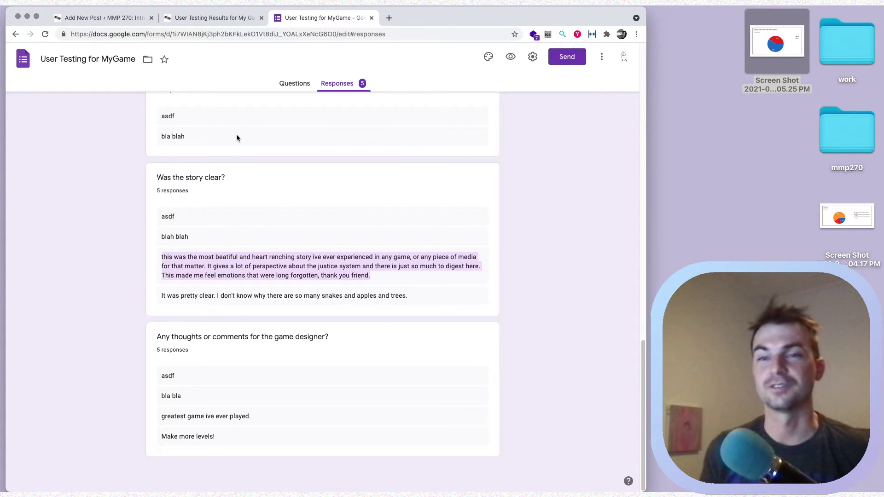
click(212, 18)
Add the paragraph 'Users commented that the story started good but they didn't understand the ending.' to the post
click(115, 23)
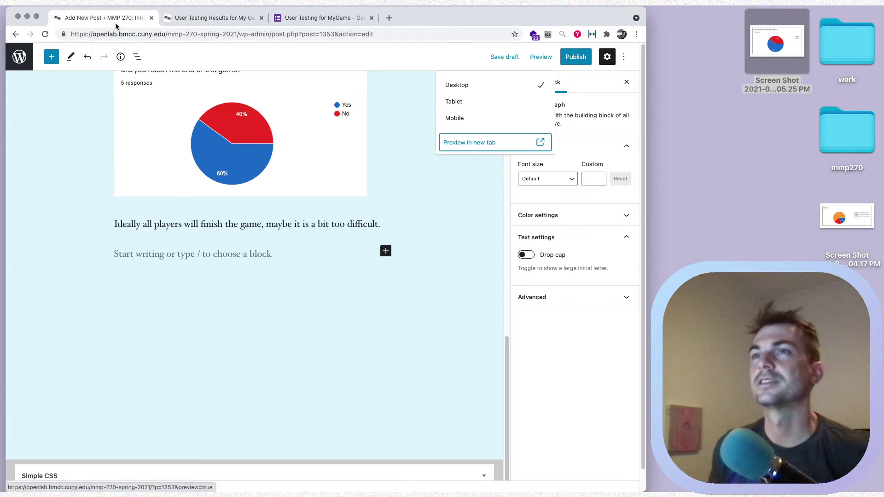
click(307, 258)
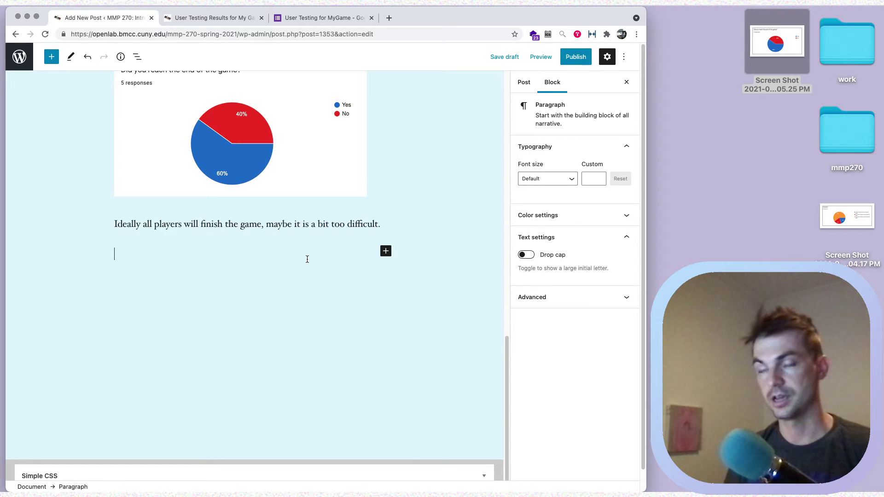
text(User)
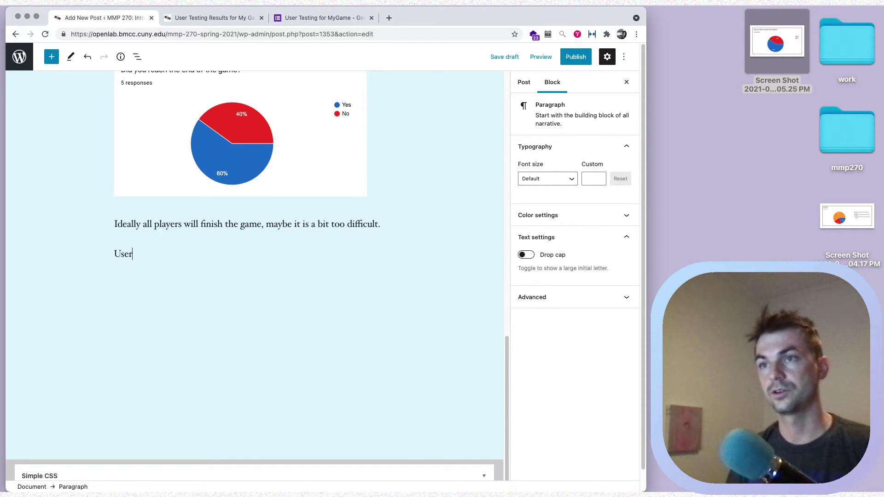
text(s commented that th)
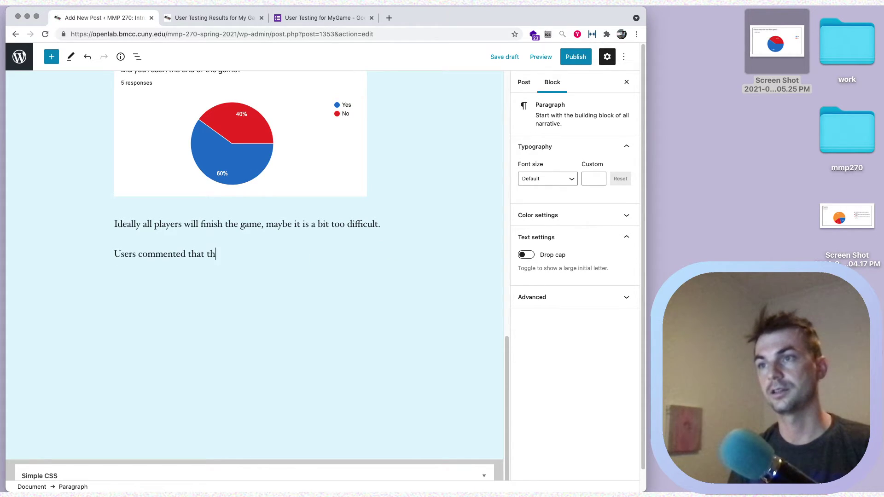
text(e story started go)
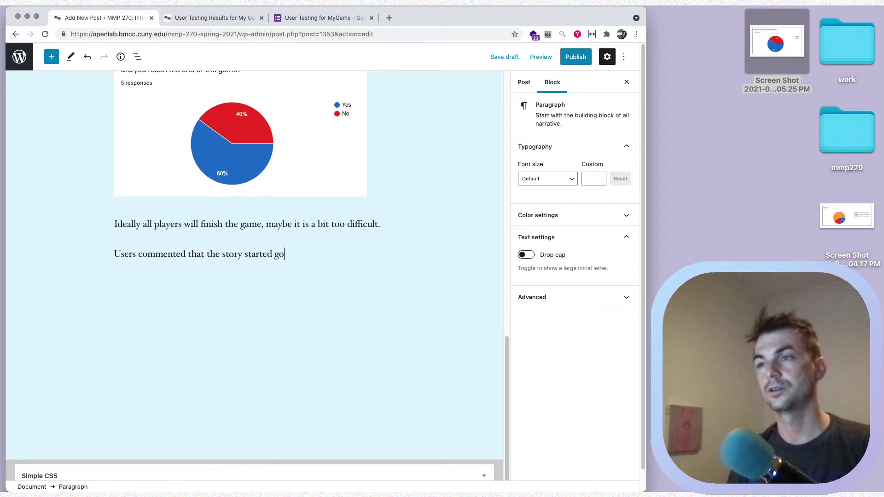
text(od but they didn't un)
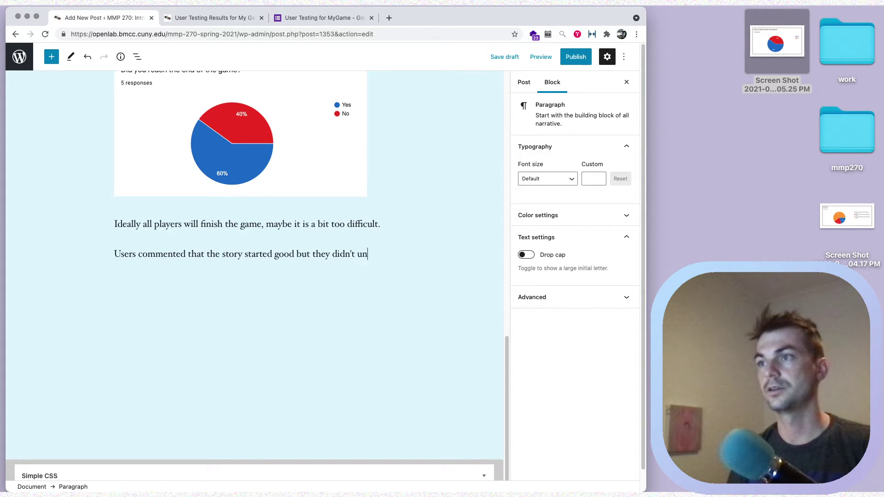
text(derstand the ending.)
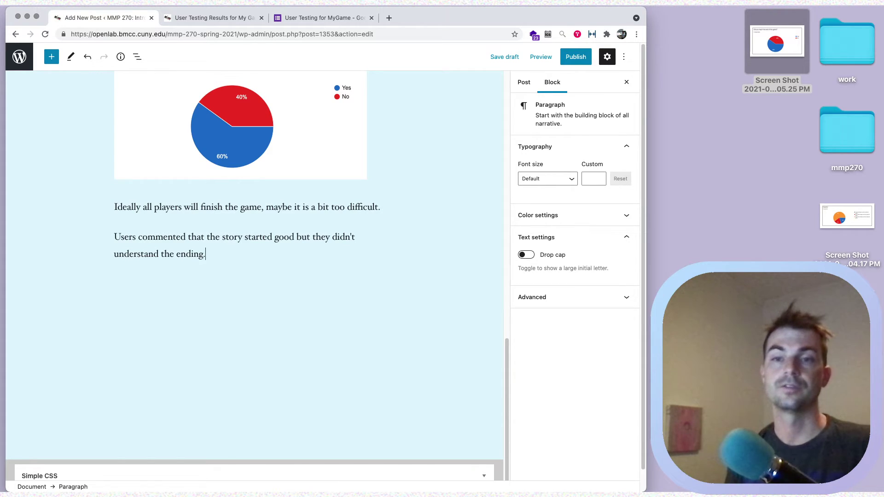
scroll(246, 166, down, 1)
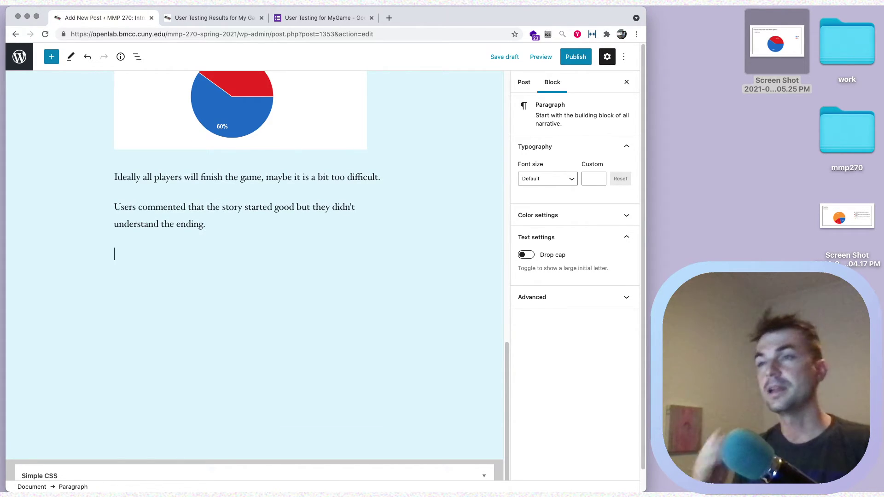
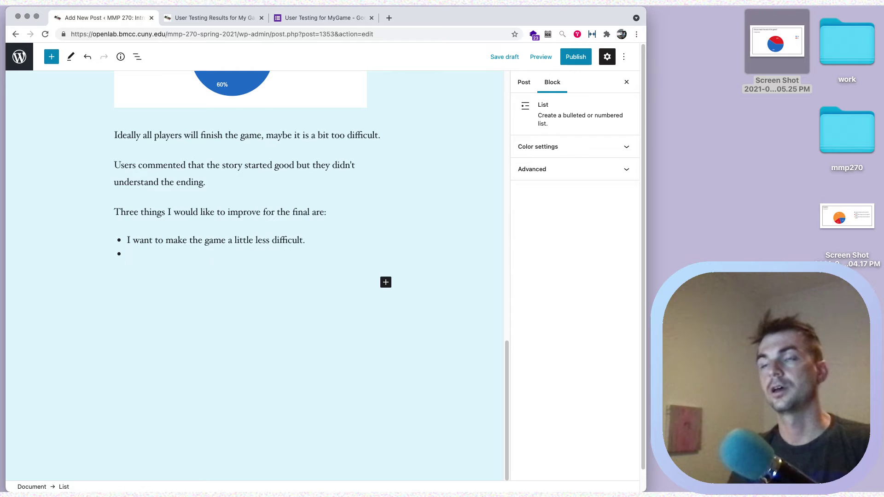
Add the improvements 'I will try a new ending for the story.' and reworking the main character's art
scroll(290, 321, up, 10)
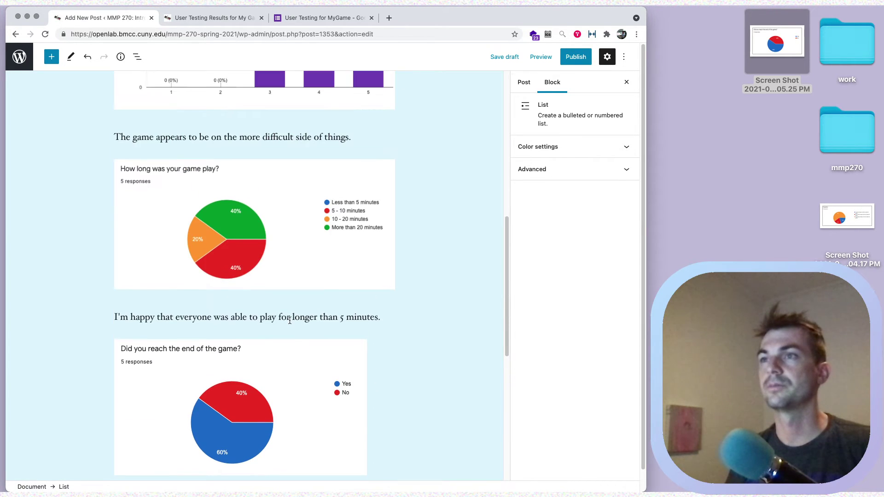
scroll(290, 321, up, 5)
scroll(293, 316, down, 7)
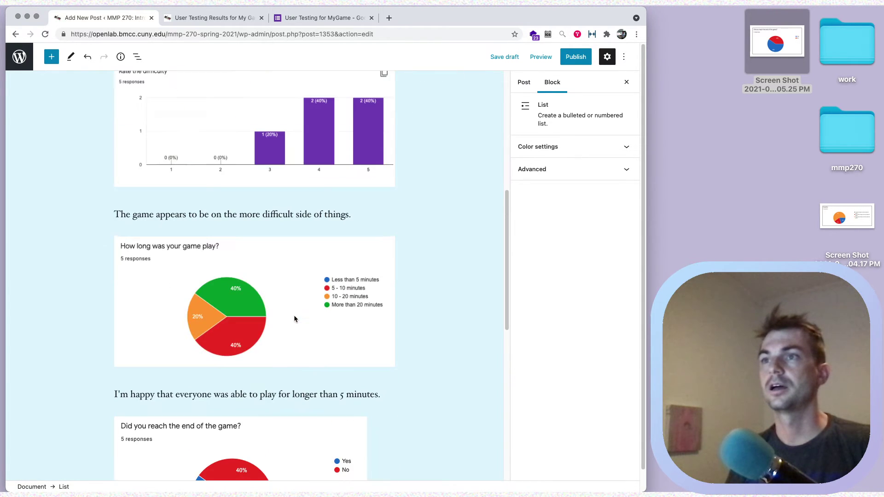
scroll(295, 318, down, 7)
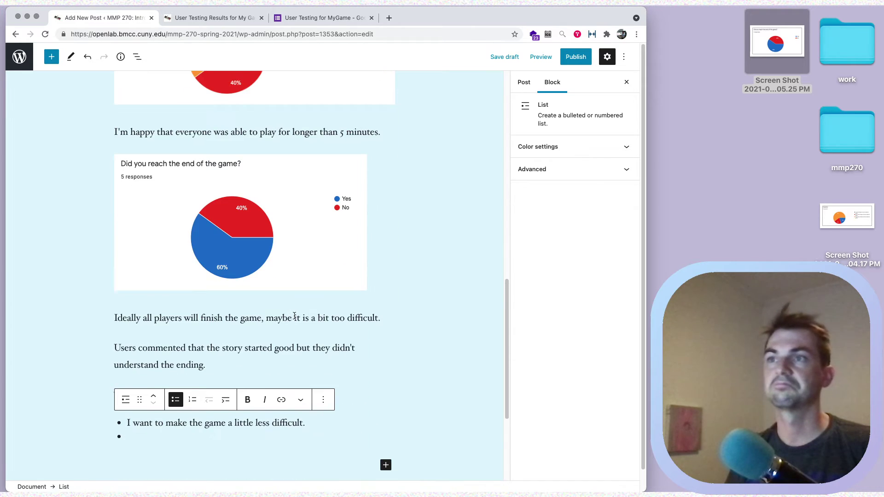
scroll(295, 319, down, 2)
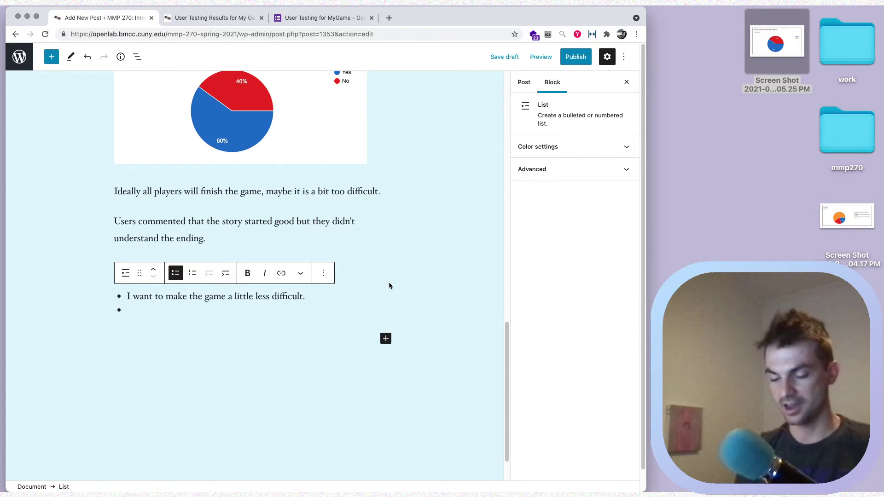
text(I will)
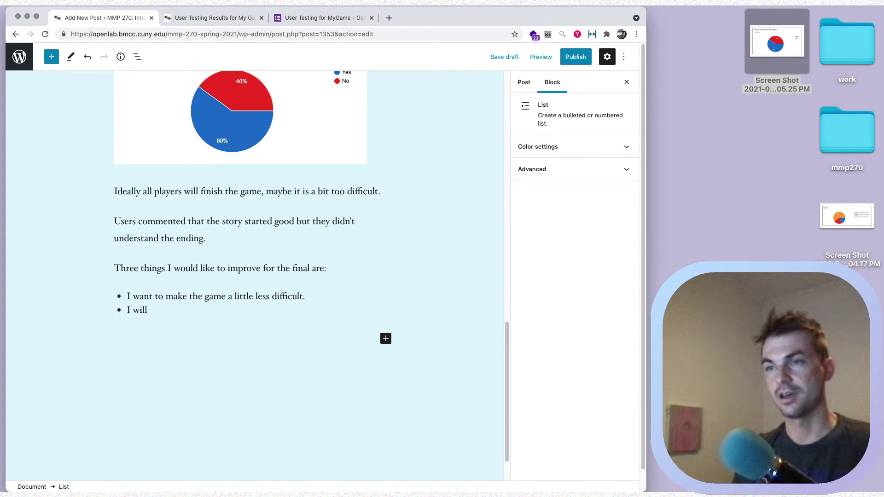
text( try a new )
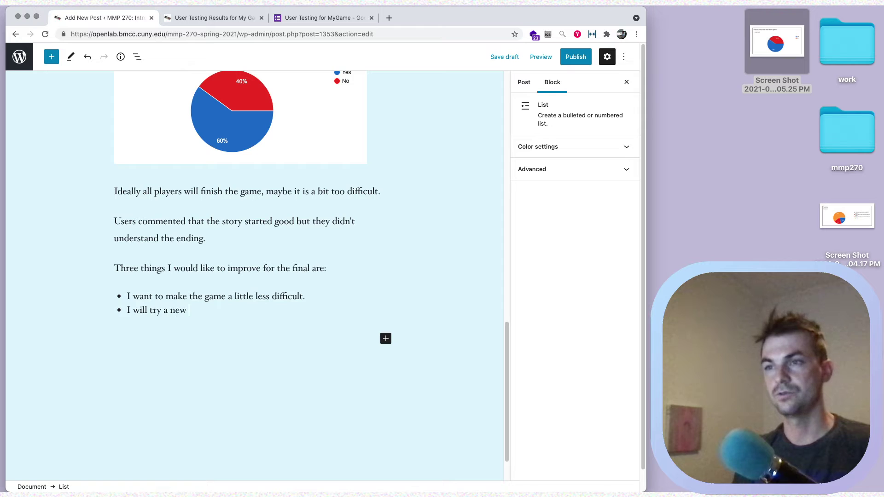
text(ending for the story.)
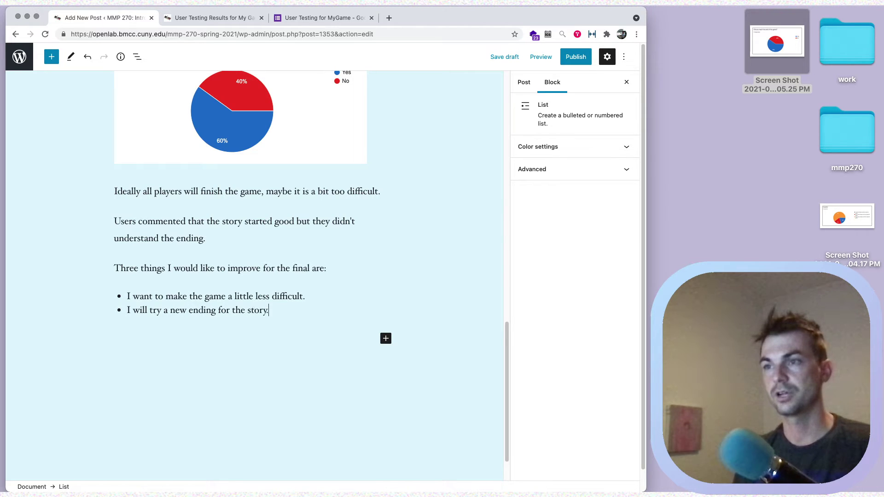
key(Return)
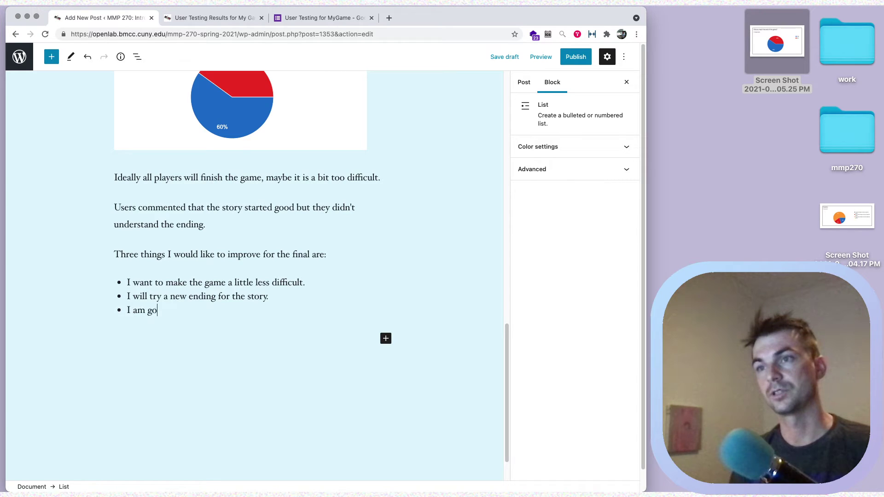
text(ing to rework the art for the)
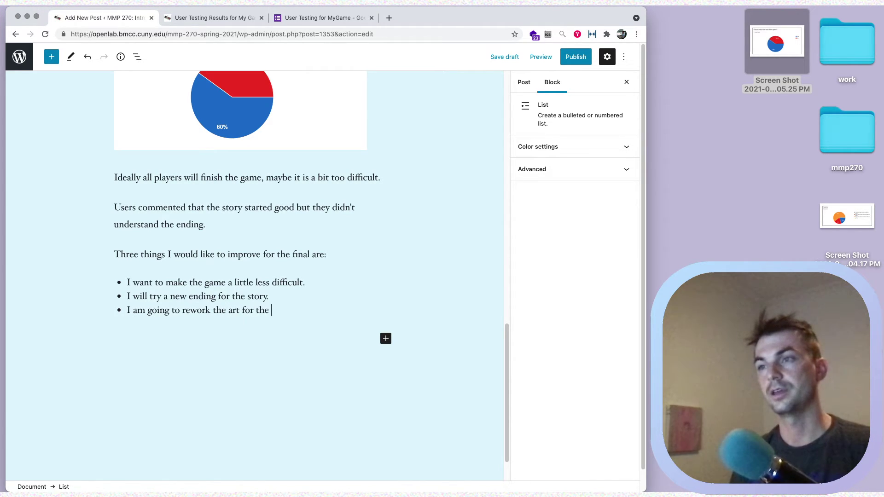
text( main character.)
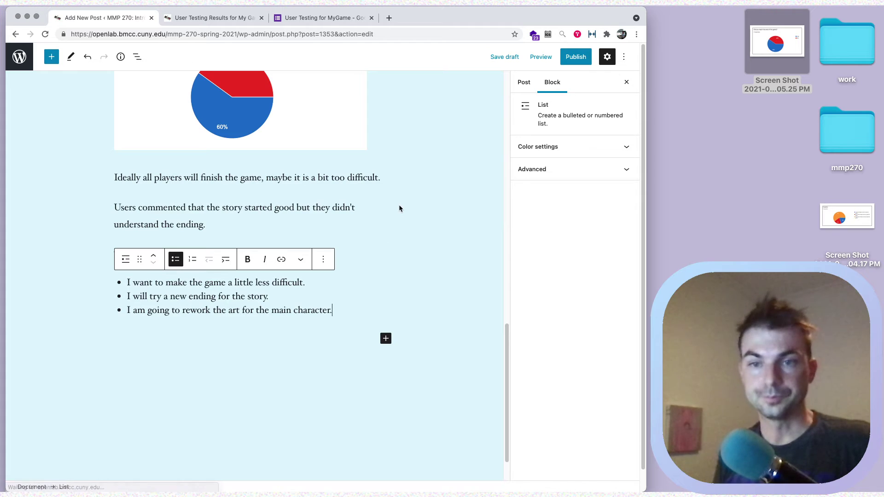
click(273, 310)
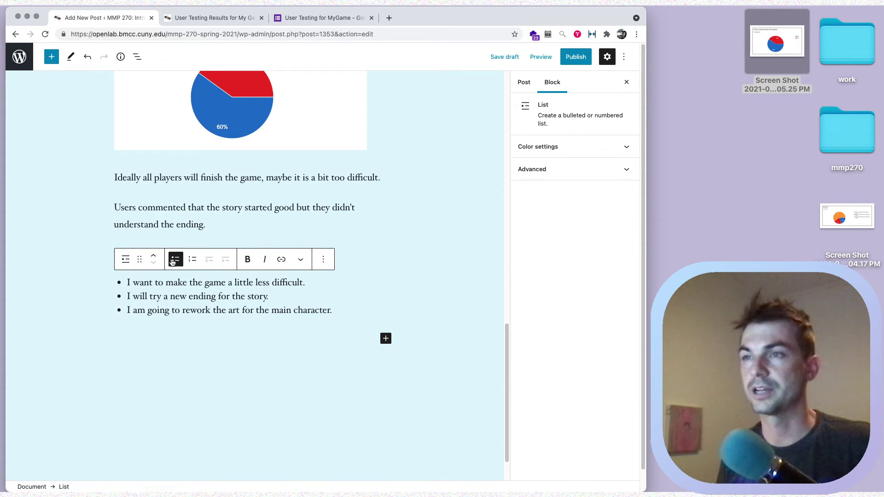
Make the three improvements an ordered list and publish 'User Testing Results for My Game'
click(192, 259)
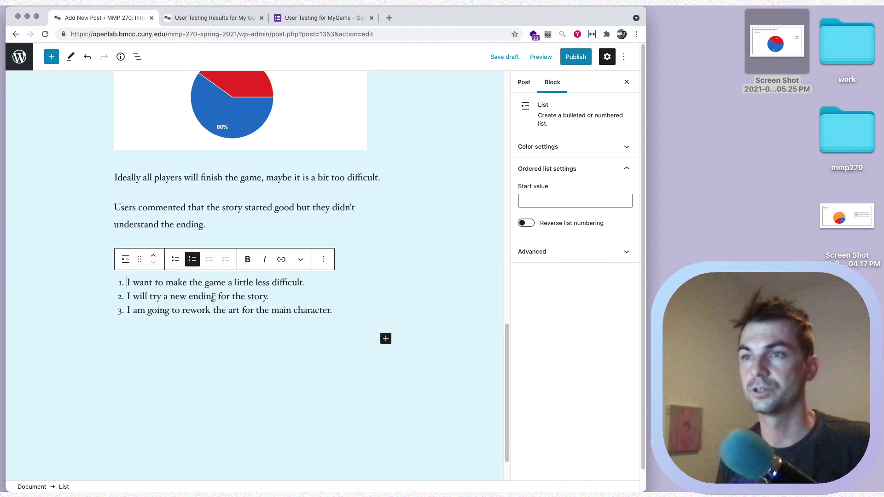
click(354, 313)
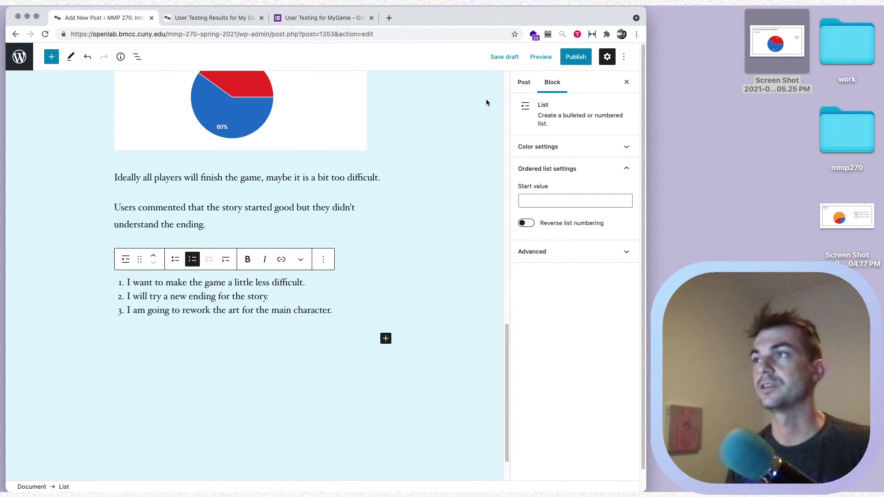
click(574, 57)
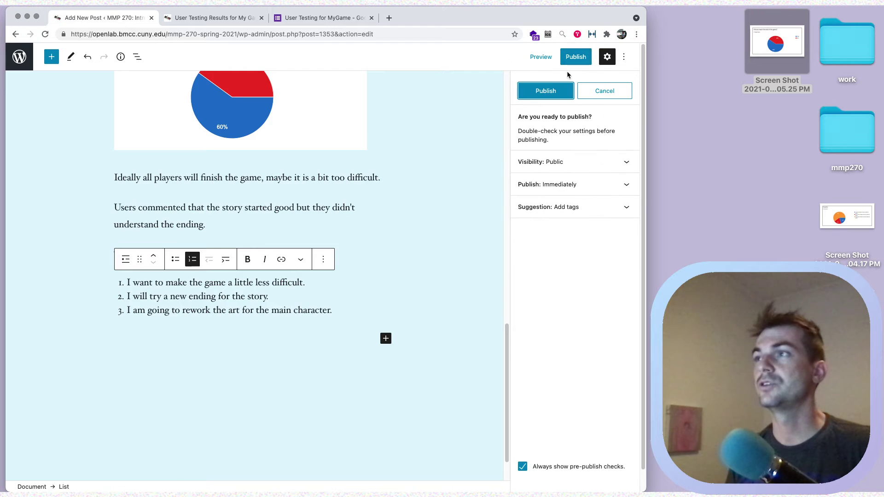
click(547, 92)
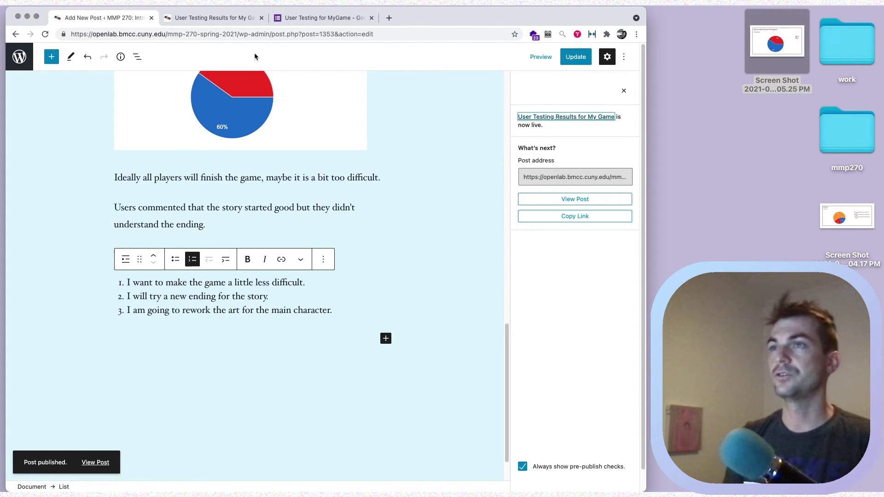
Look over the survey's questions in the Google Forms tab
click(341, 18)
click(262, 17)
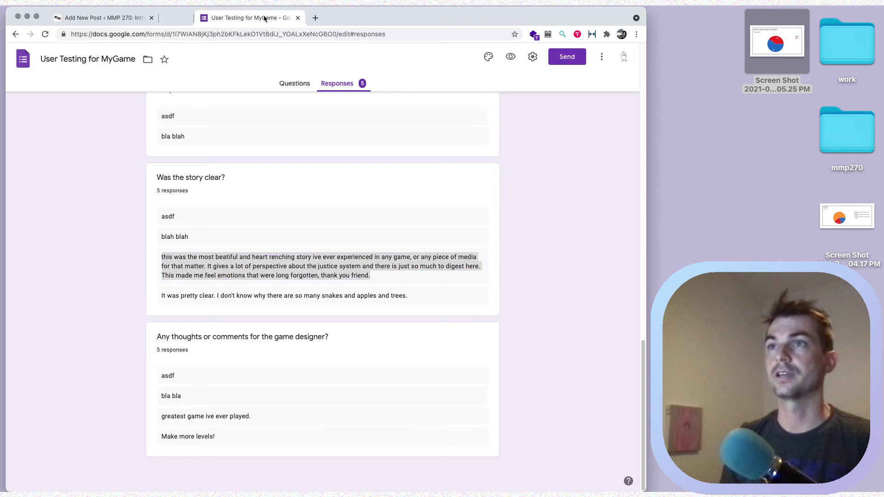
drag(265, 18, 254, 18)
click(299, 87)
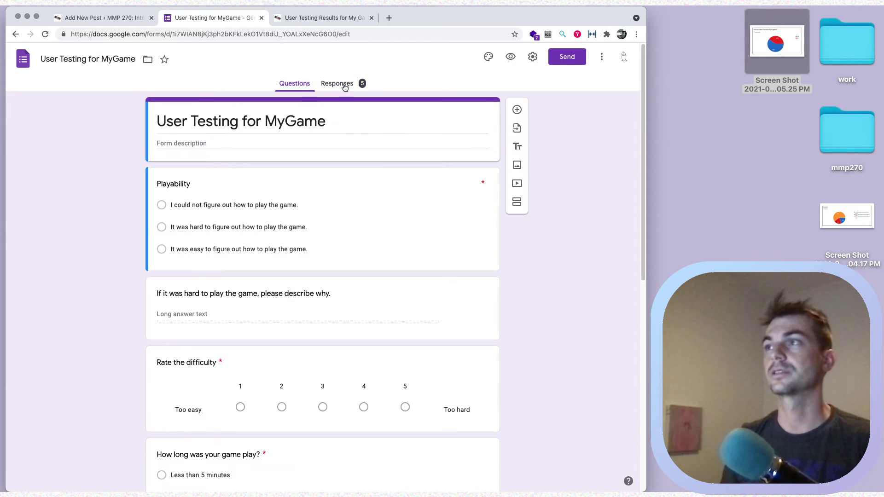
View the published post from WordPress, then close that tab and start a new one
click(125, 18)
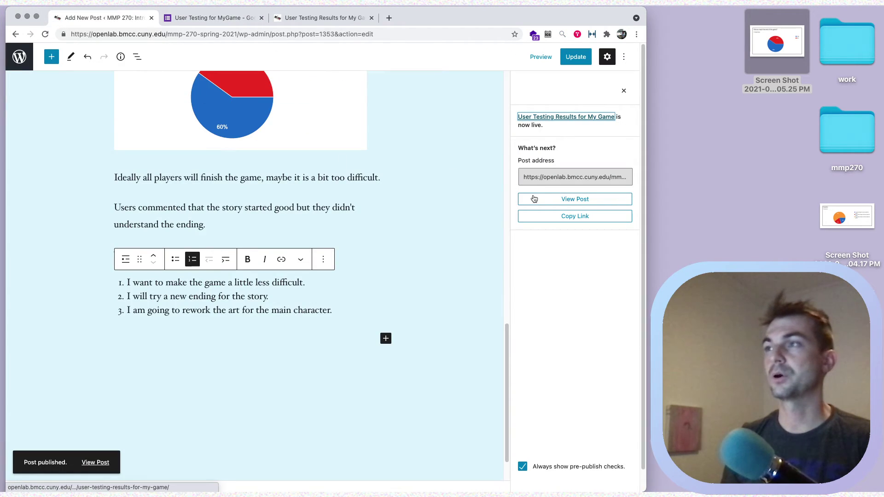
click(562, 199)
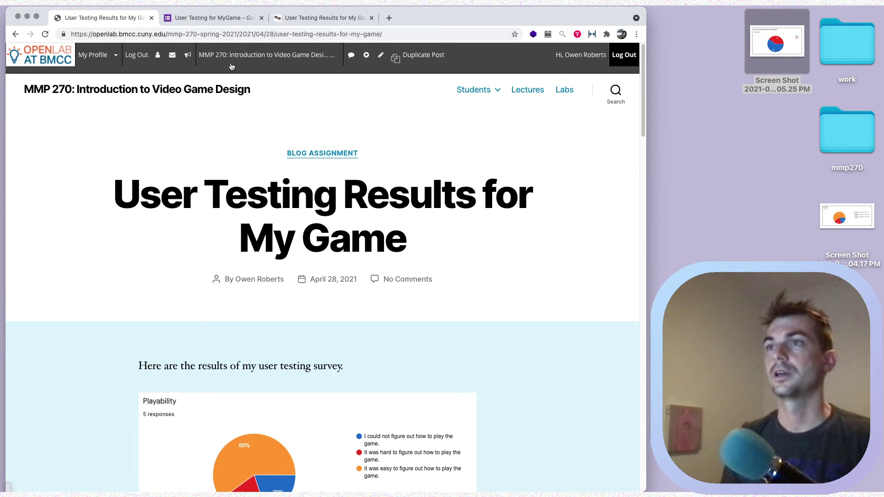
click(208, 20)
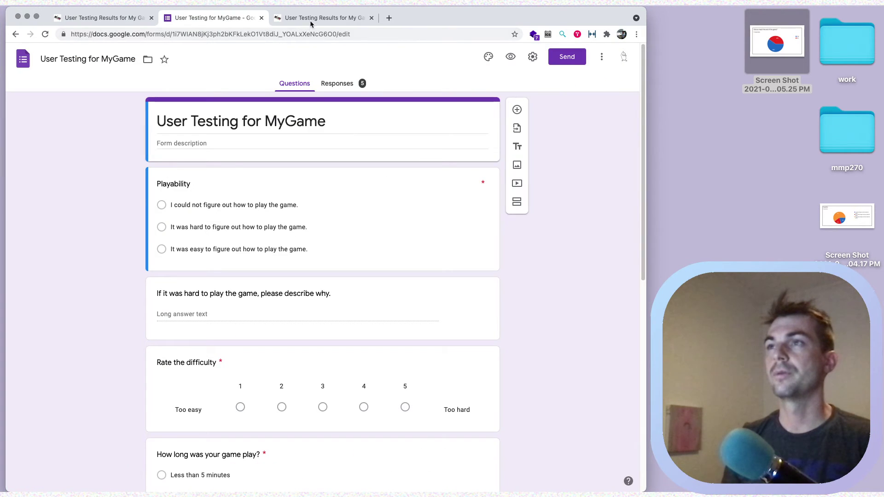
click(310, 19)
key(super+w)
key(super+t)
Go to the itch.io home page and log out of the current account
text(itch.io/jam/simulation-jam-2021)
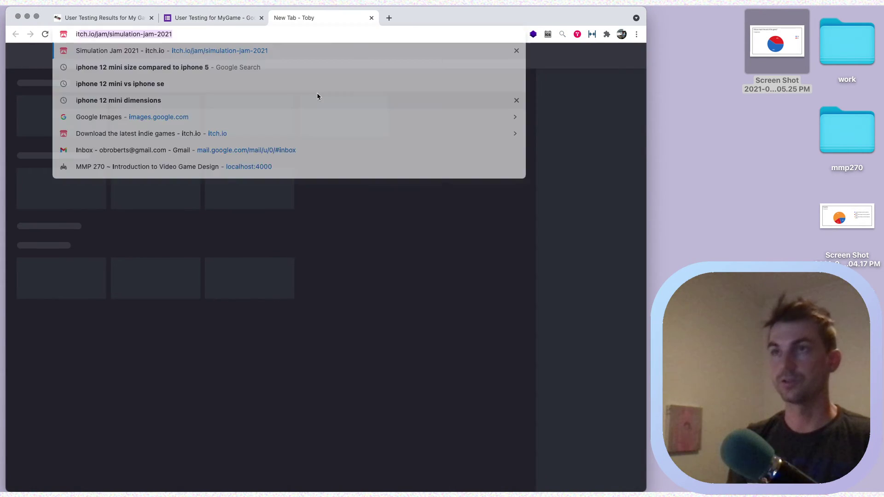
key(Right)
key(shift+Left)
key(shift+Left)
key(shift+Left)
key(shift+Left)
key(shift+Left)
key(shift+Left)
key(shift+Left)
key(shift+Left)
key(shift+Left)
key(shift+Left)
key(shift+Left)
key(shift+Left)
key(shift+Left)
key(shift+Left)
key(shift+Left)
key(shift+Left)
key(shift+Left)
key(shift+Left)
key(shift+Left)
key(shift+Left)
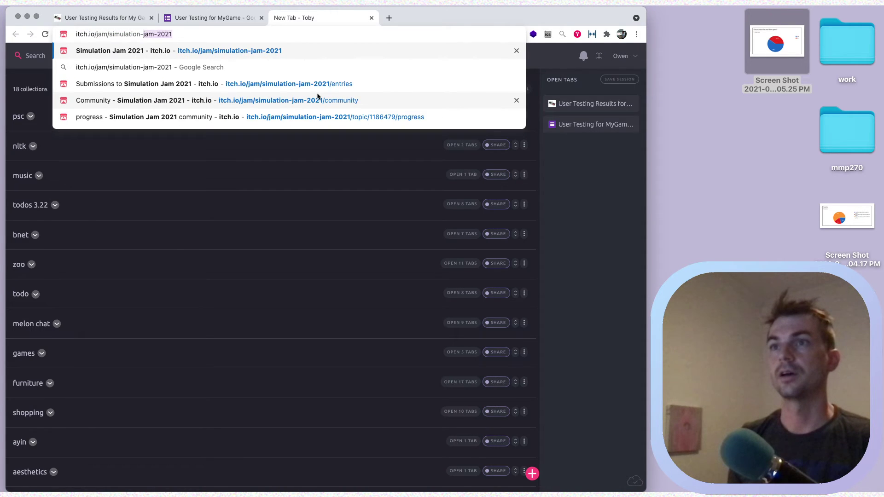
key(BackSpace)
key(Return)
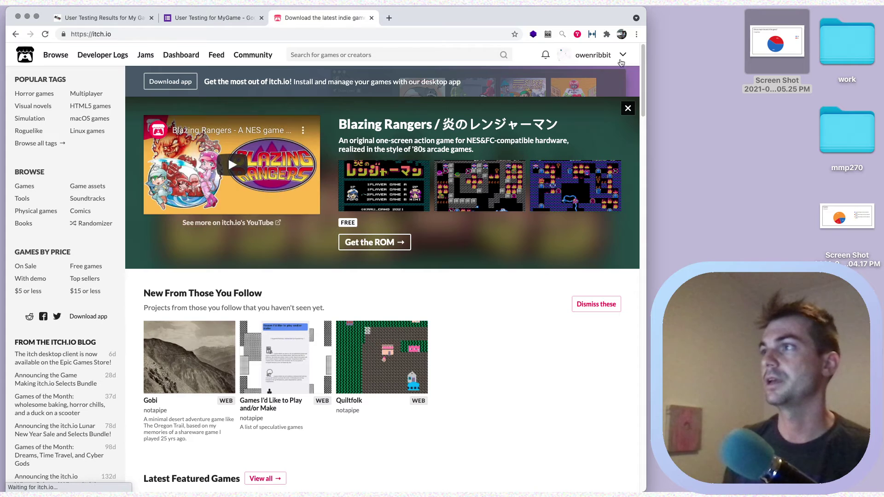
click(621, 56)
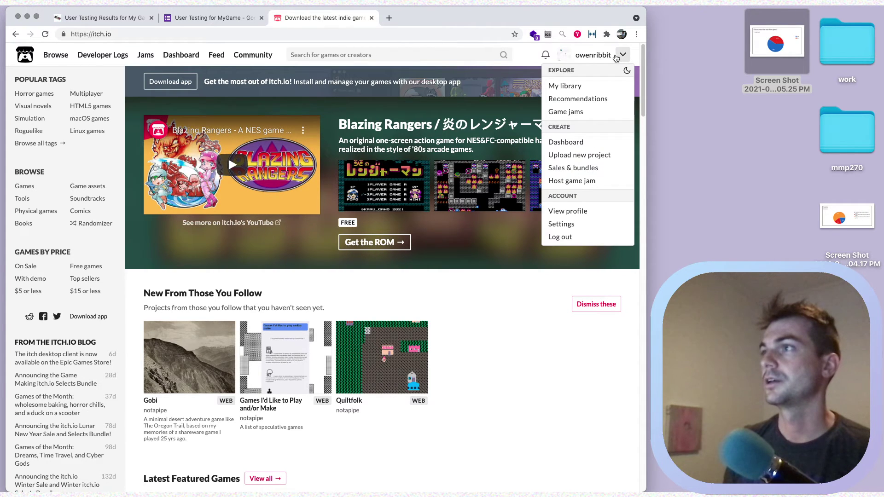
click(330, 31)
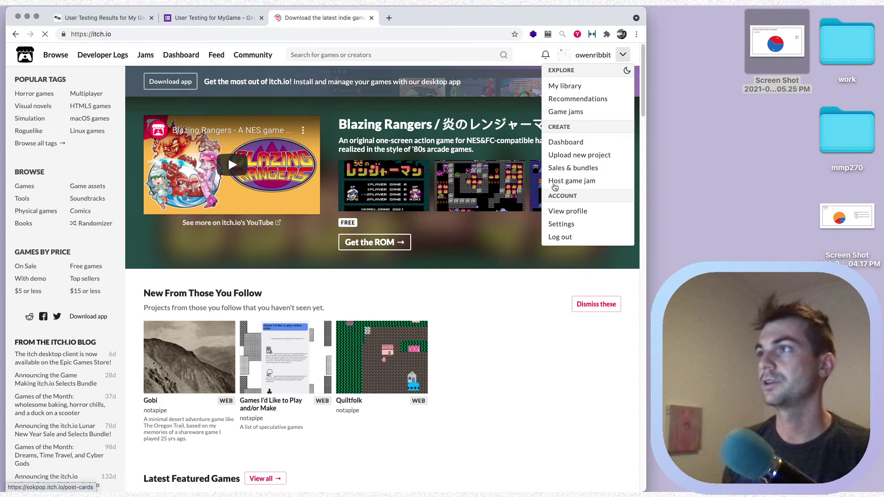
click(560, 237)
Sign in to itch.io with the creator's username and password, retrying after the first rejection
click(569, 54)
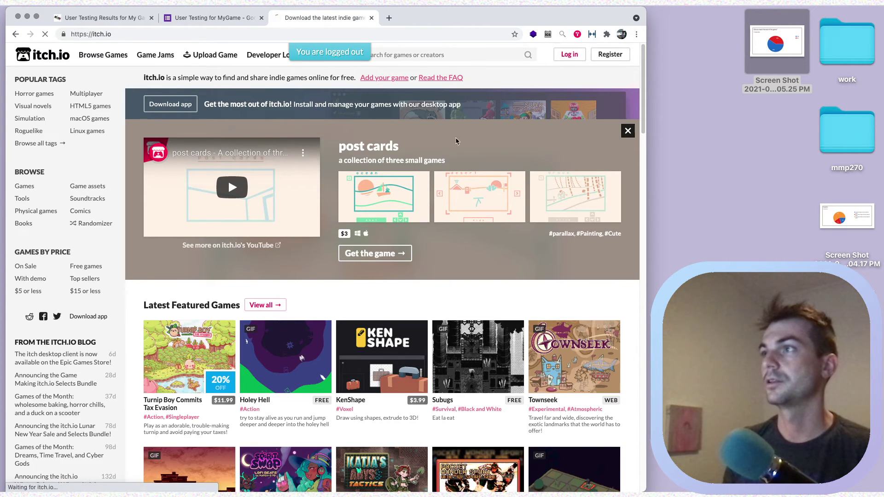
text(owenbmcc)
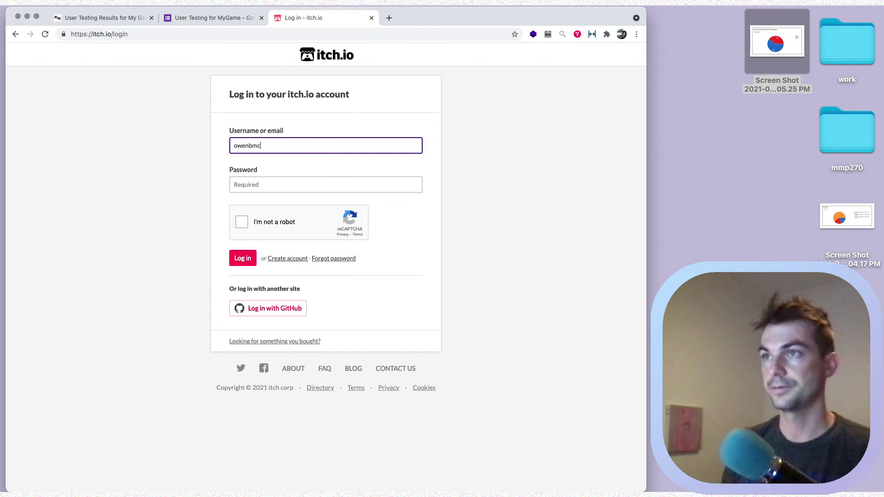
key(Tab)
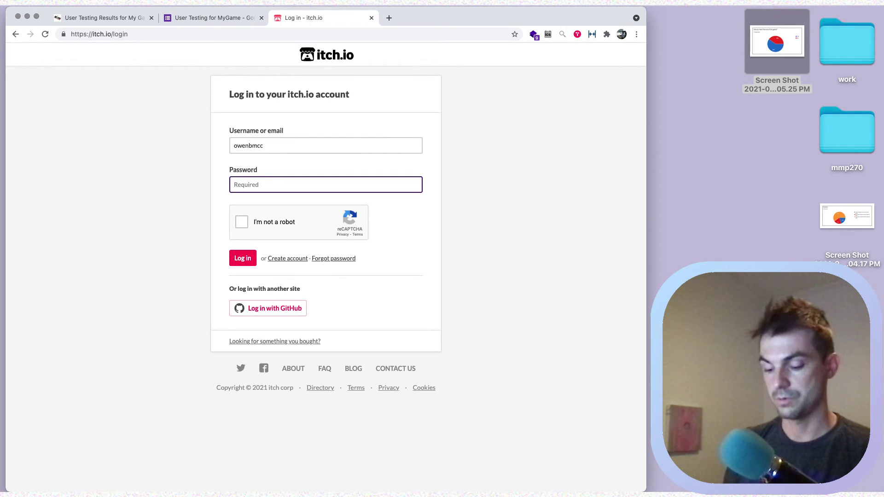
text(*************)
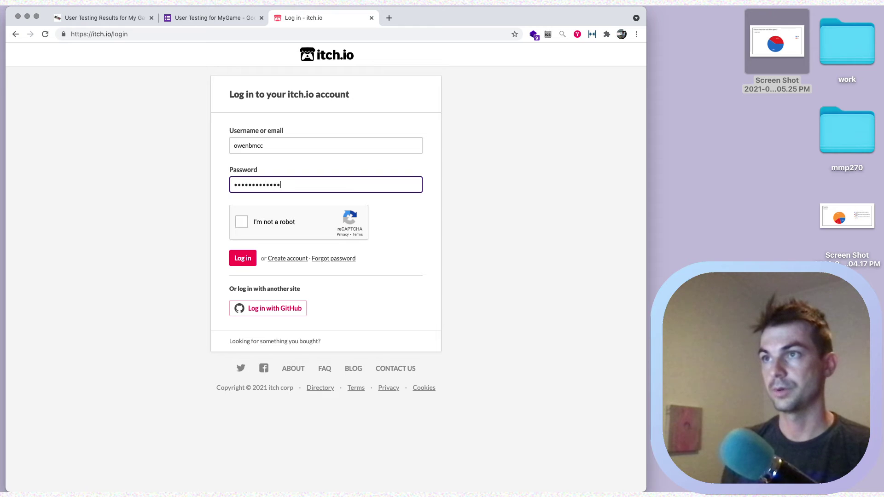
text(****)
key(Return)
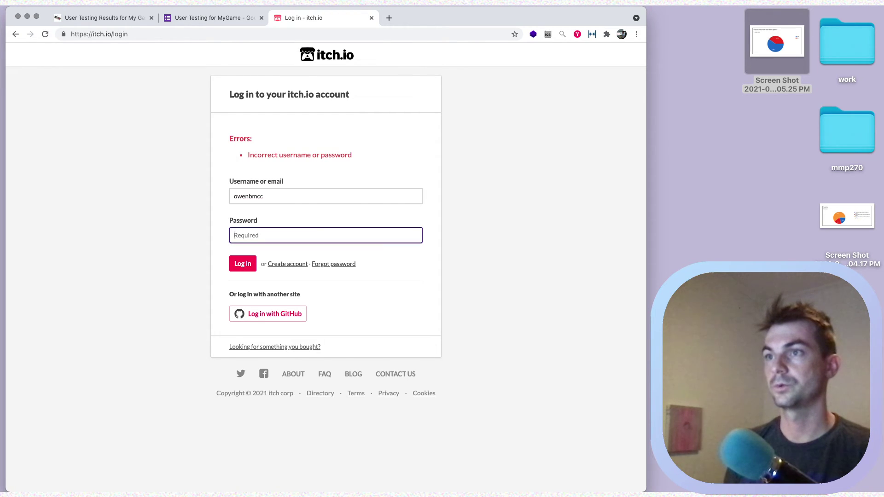
text(****)
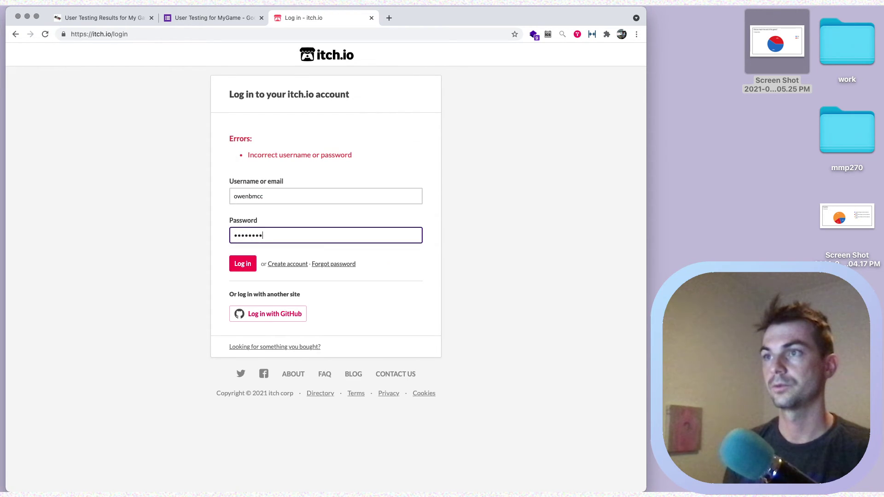
text(****)
key(Return)
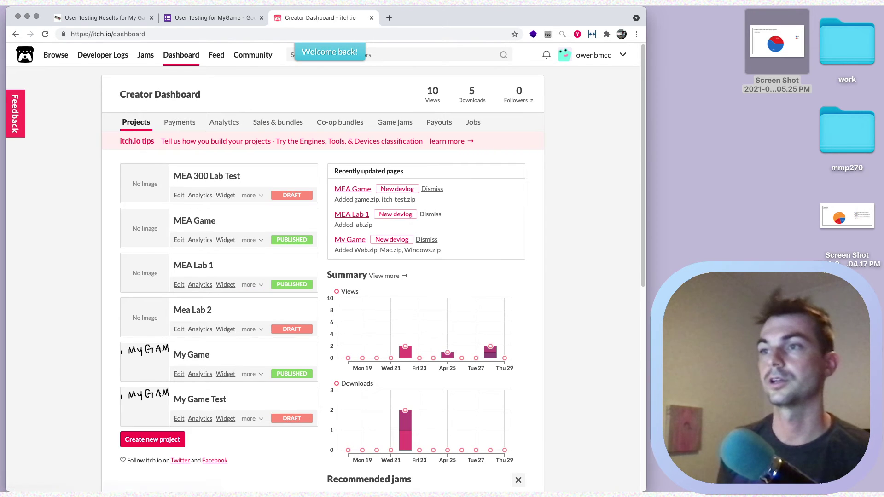
Open the My Game project page from the itch.io Creator Dashboard
click(179, 355)
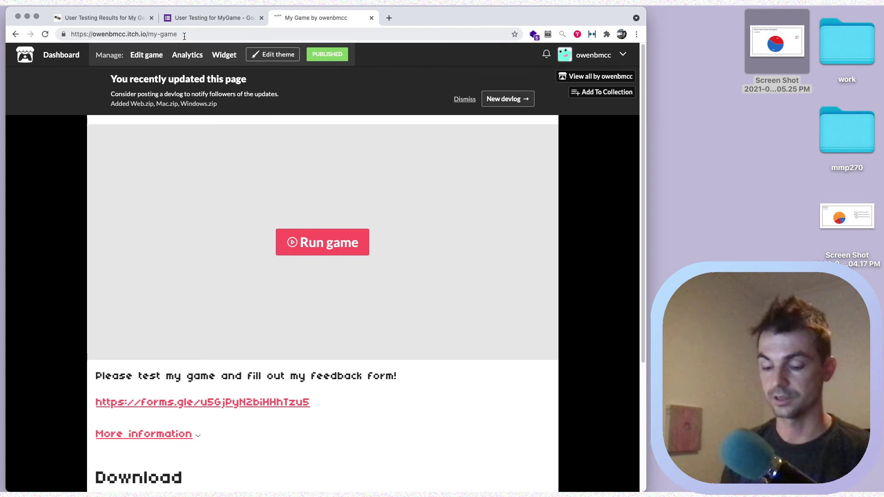
key(ctrl+t)
Go to Blackboard and sign in through CUNY Login with the student's username
text(bbhosted.cuny.edu)
key(Return)
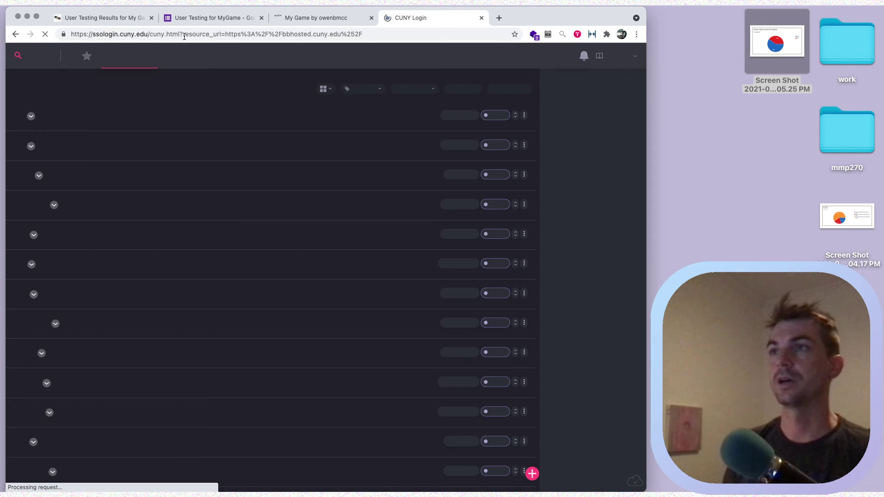
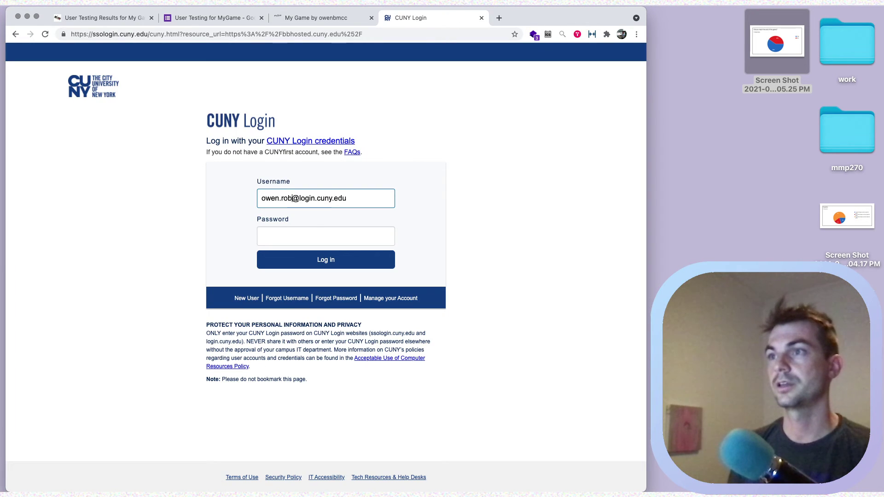
key(Tab)
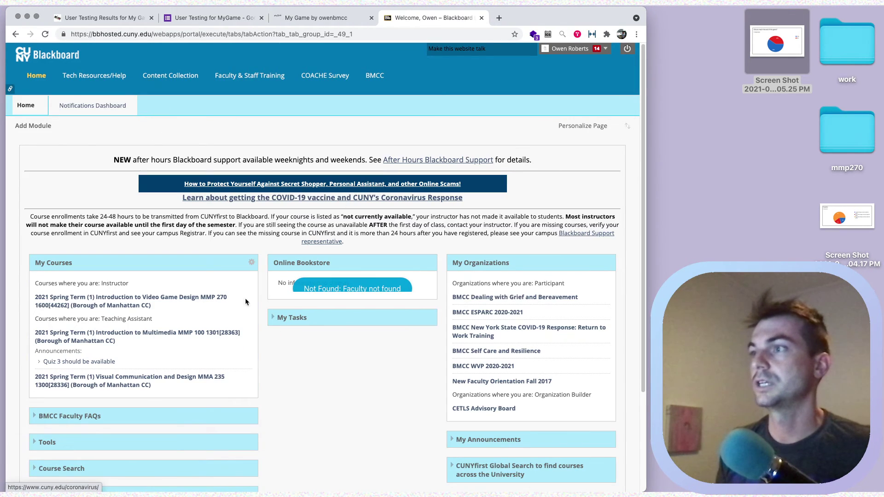
In Student Preview of the course, open Assignments > User Testing and start a written submission
click(108, 307)
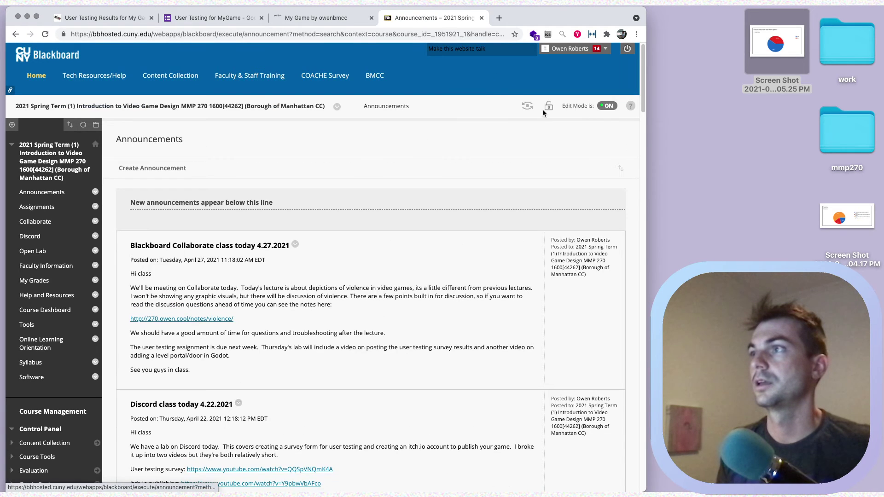
click(527, 106)
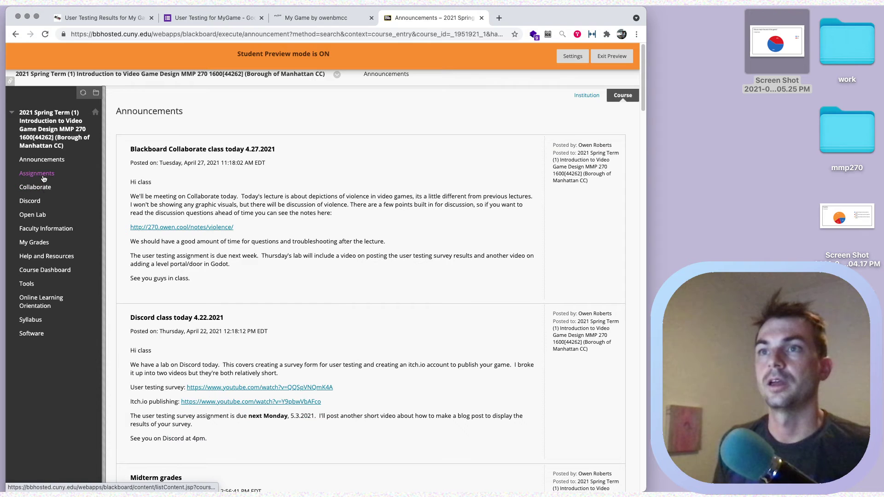
click(43, 177)
scroll(231, 193, down, 15)
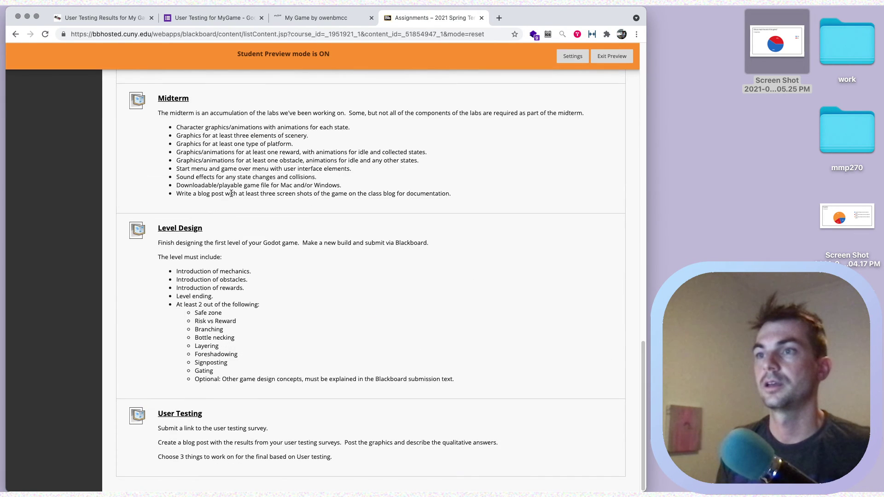
click(179, 413)
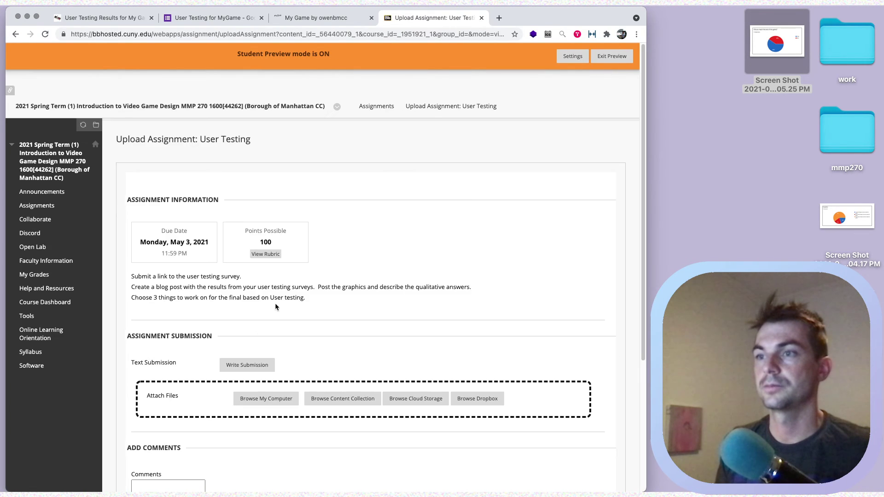
scroll(278, 295, down, 5)
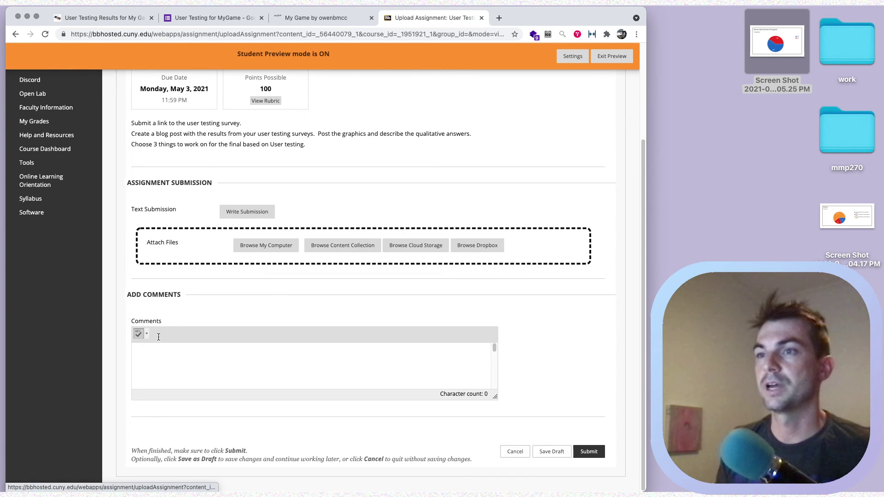
click(259, 215)
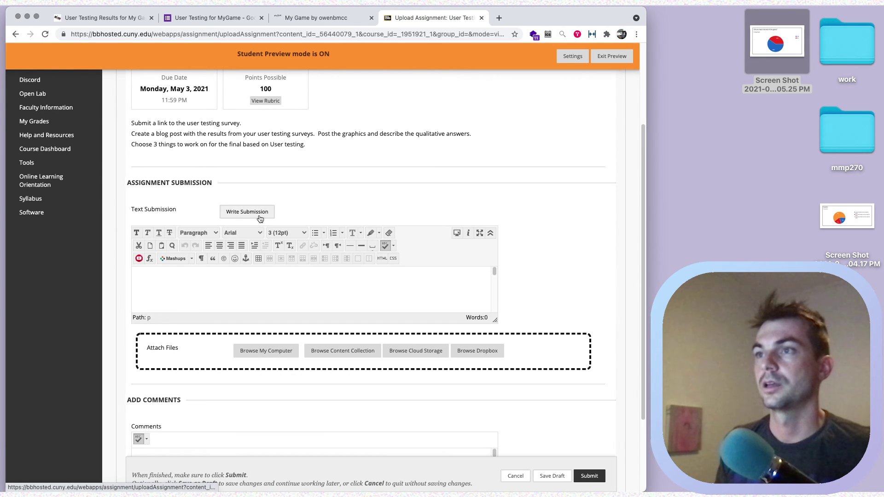
Copy the shortened share link of the User Testing for MyGame form
click(186, 287)
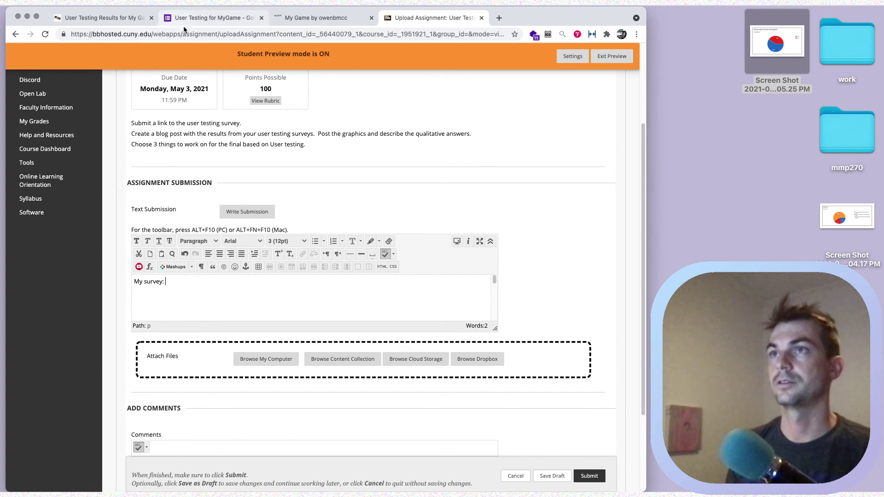
click(209, 17)
click(566, 59)
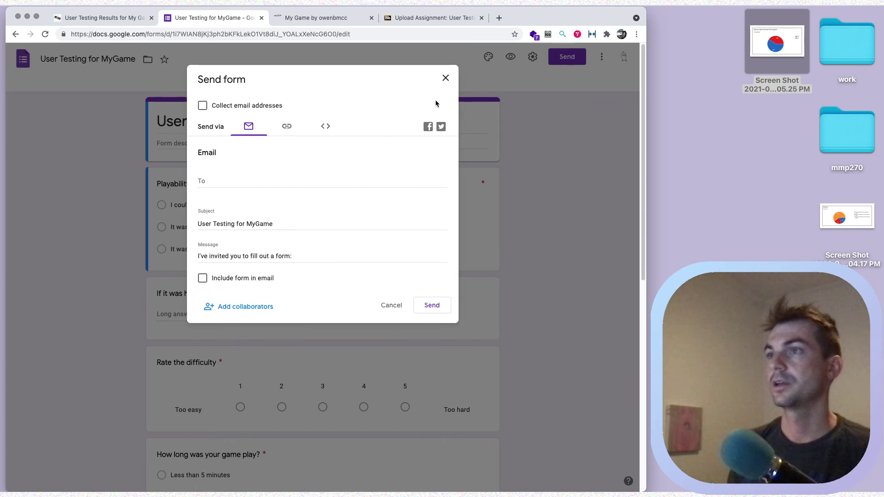
click(284, 127)
click(230, 187)
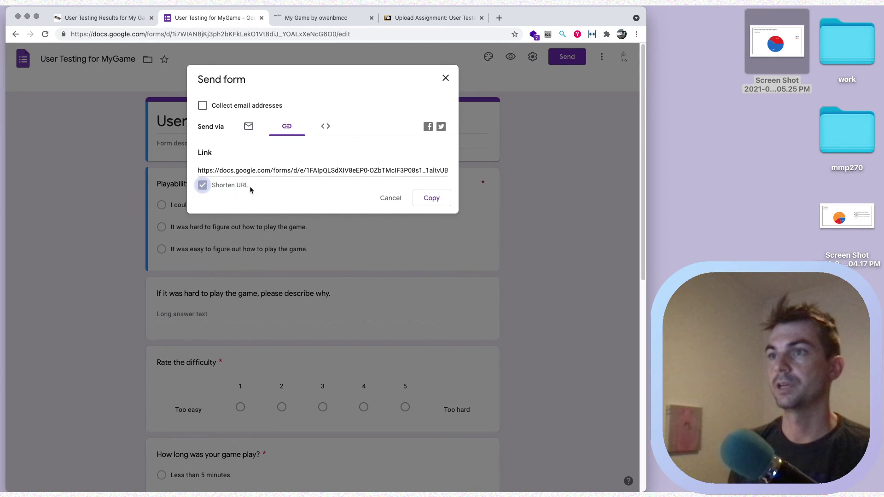
click(417, 206)
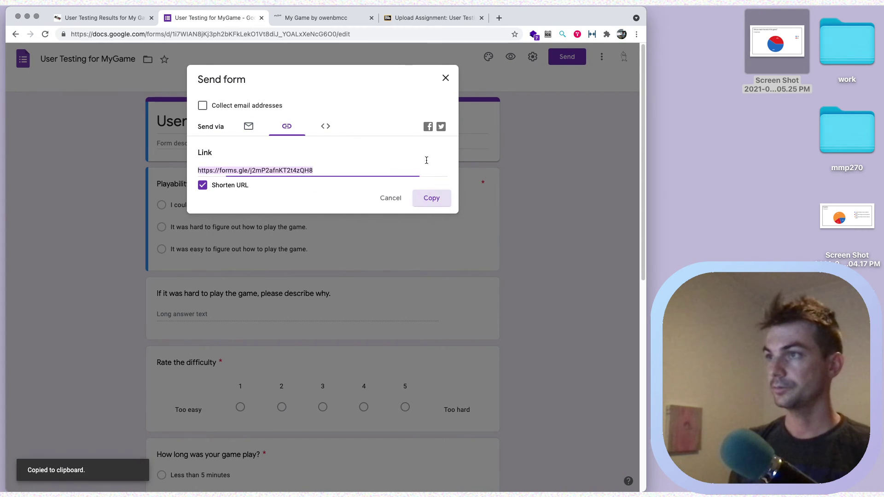
Paste the survey link after 'My survey:', link it to open in a new window, and start 'My results'
click(393, 21)
key(super+v)
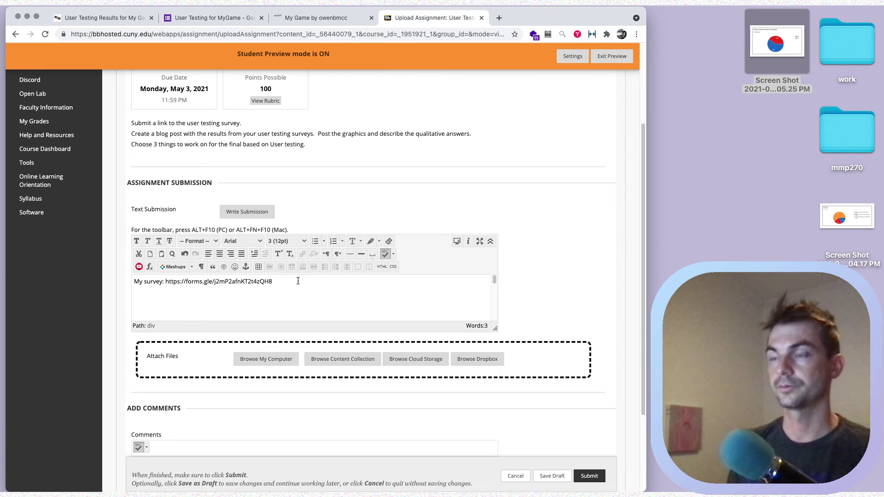
key(Return)
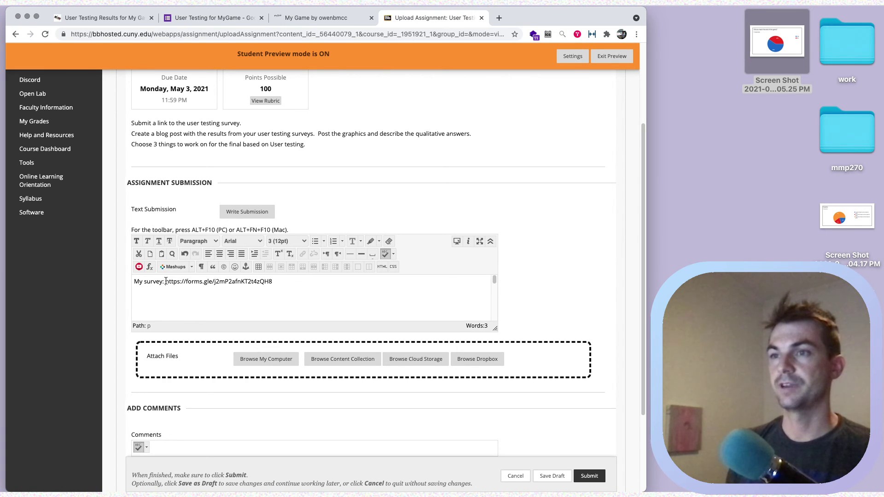
drag(166, 281, 277, 280)
key(super+k)
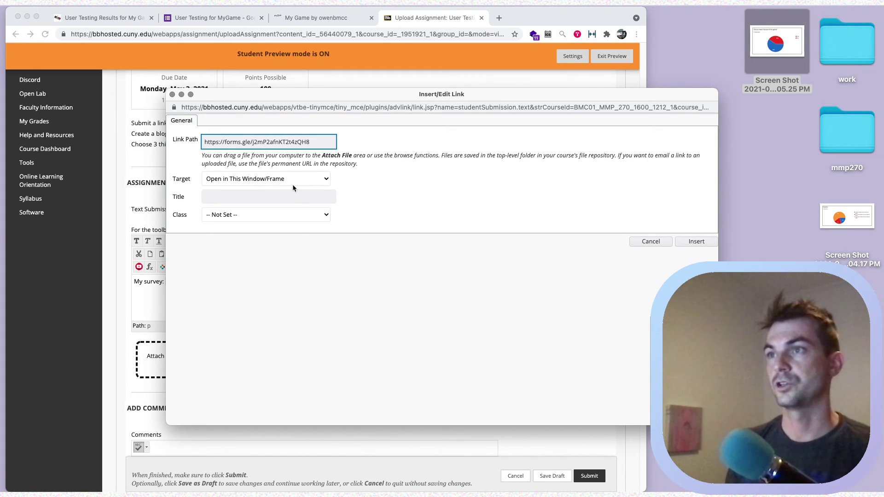
click(293, 186)
click(291, 185)
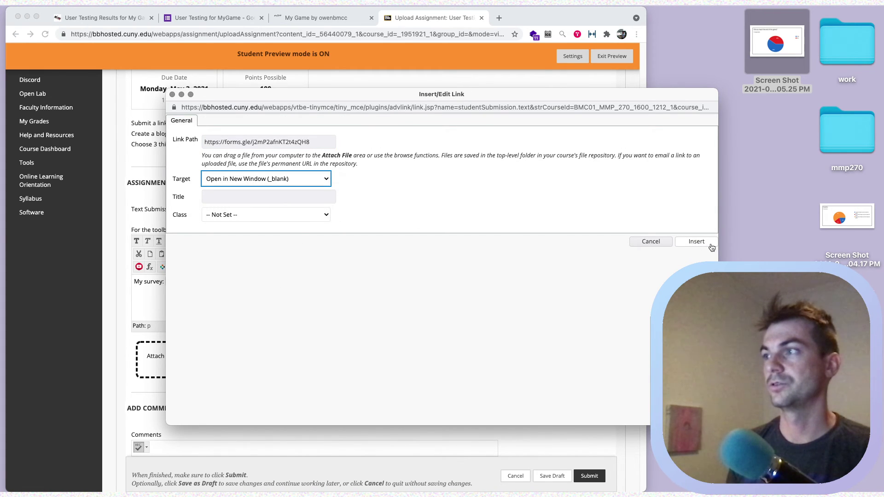
click(696, 242)
key(Return)
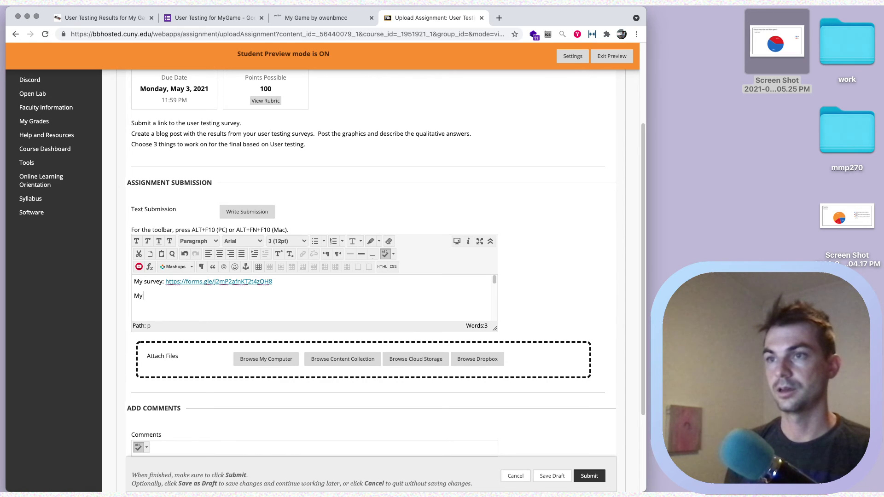
text(My restu)
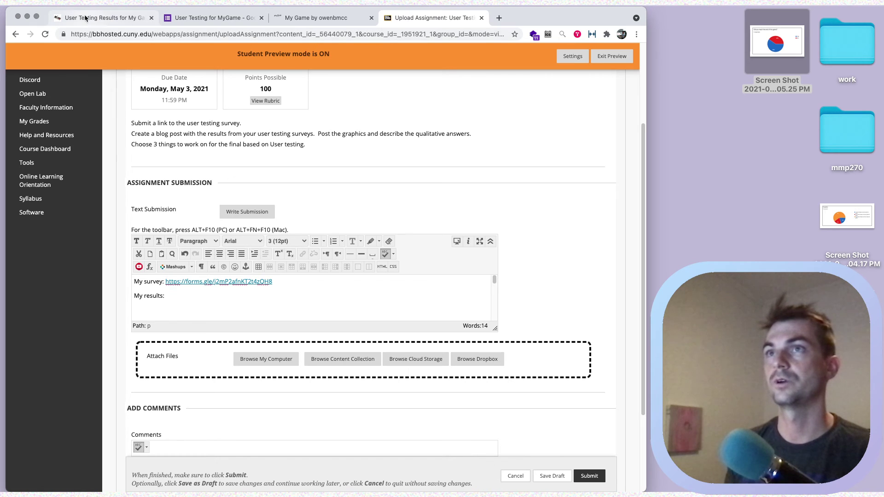
Copy the published blog post's address and paste it after 'My results:'
click(107, 20)
click(241, 24)
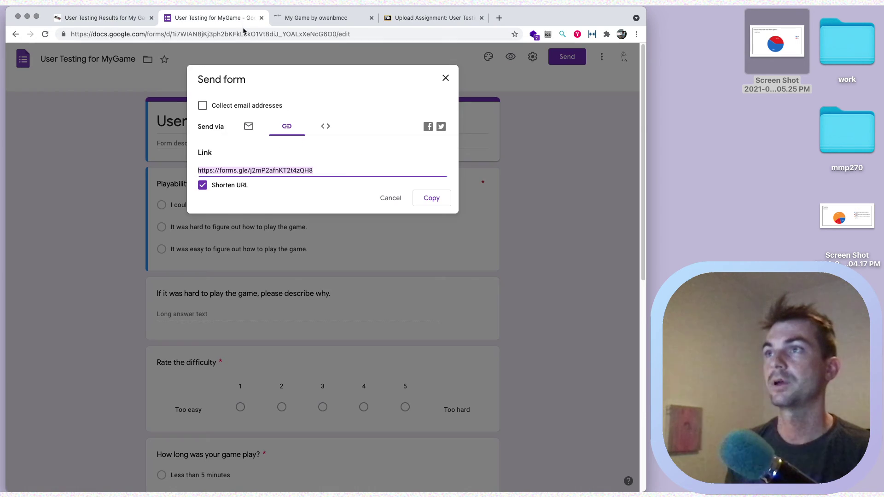
click(107, 18)
click(126, 35)
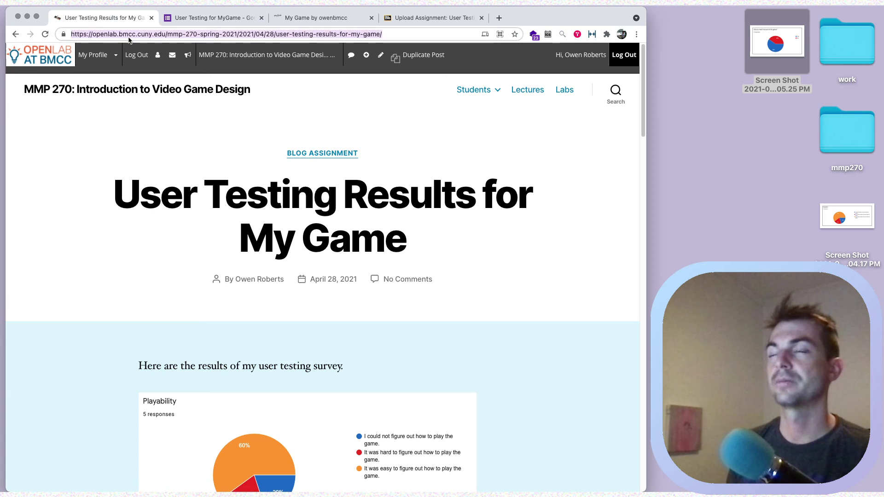
click(432, 19)
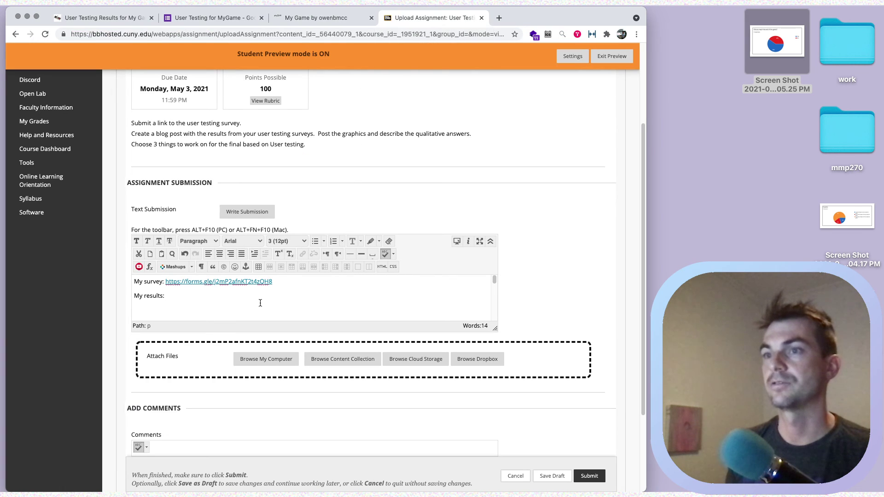
key(super+v)
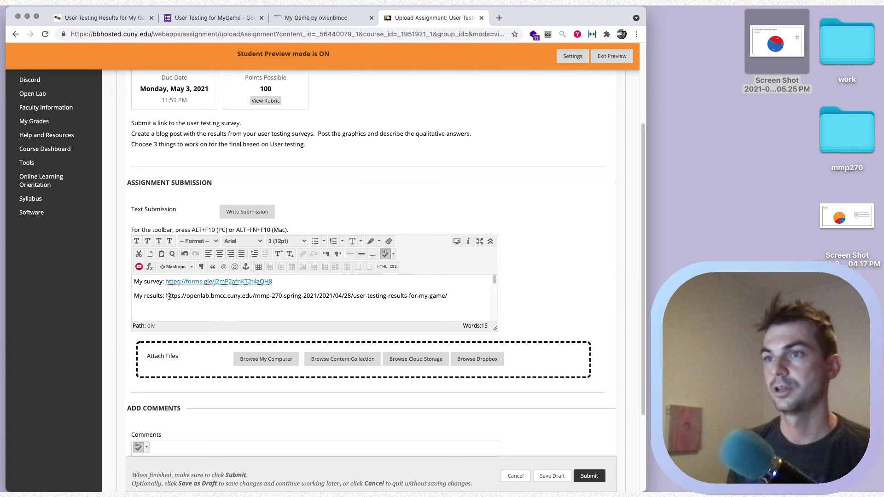
Turn the blog post address into a link that opens in a new window
drag(168, 296, 451, 295)
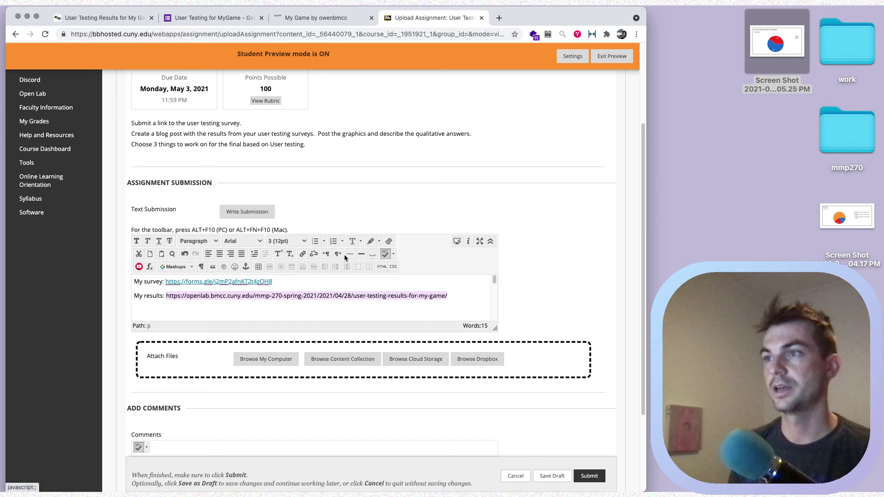
key(super+k)
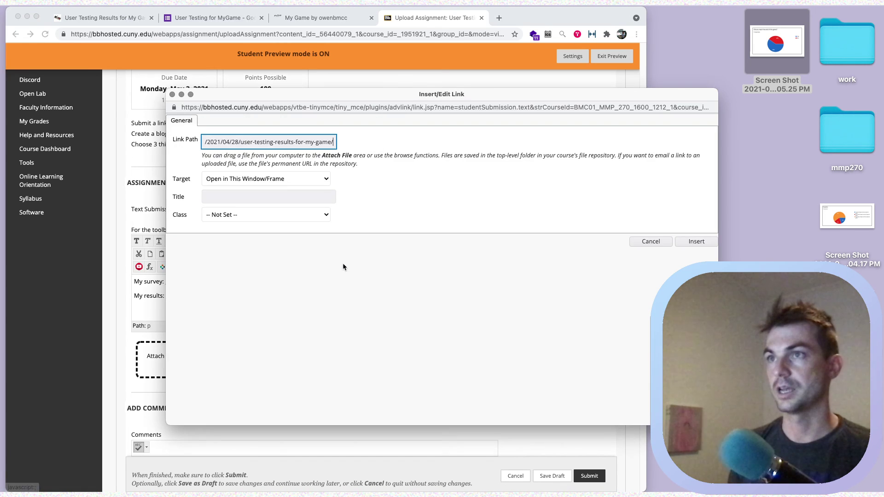
click(248, 178)
click(251, 180)
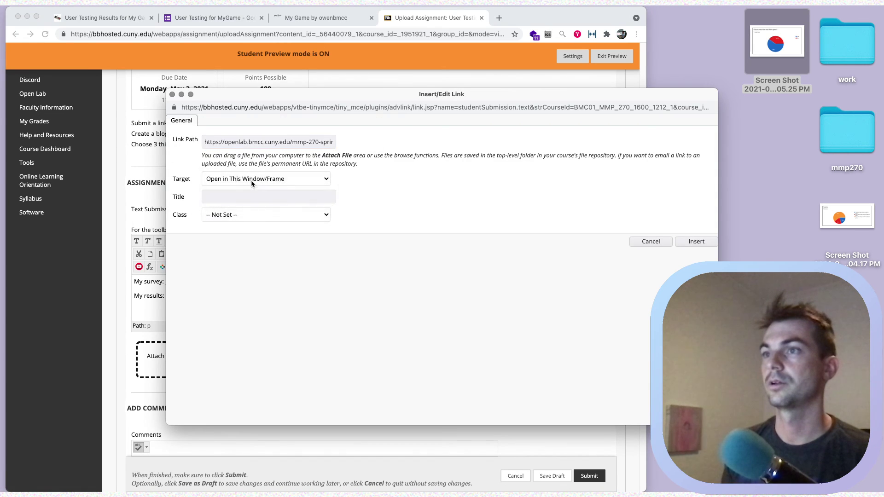
click(250, 180)
click(264, 188)
click(696, 242)
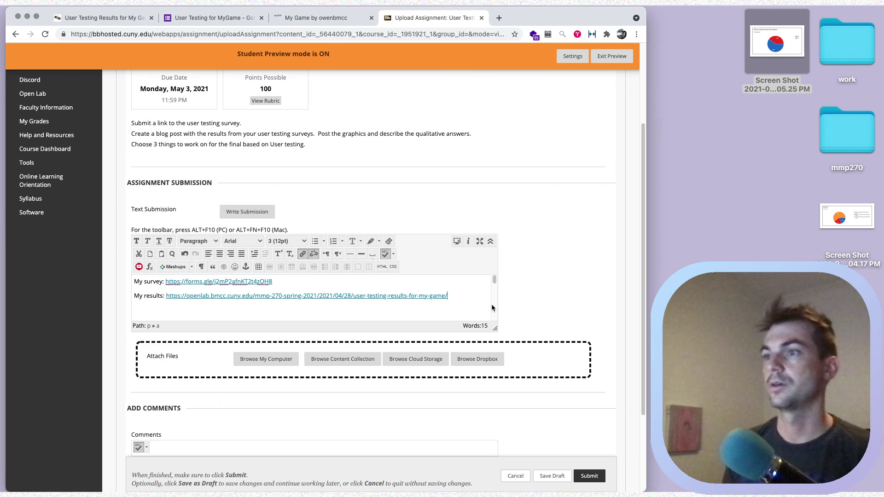
key(Return)
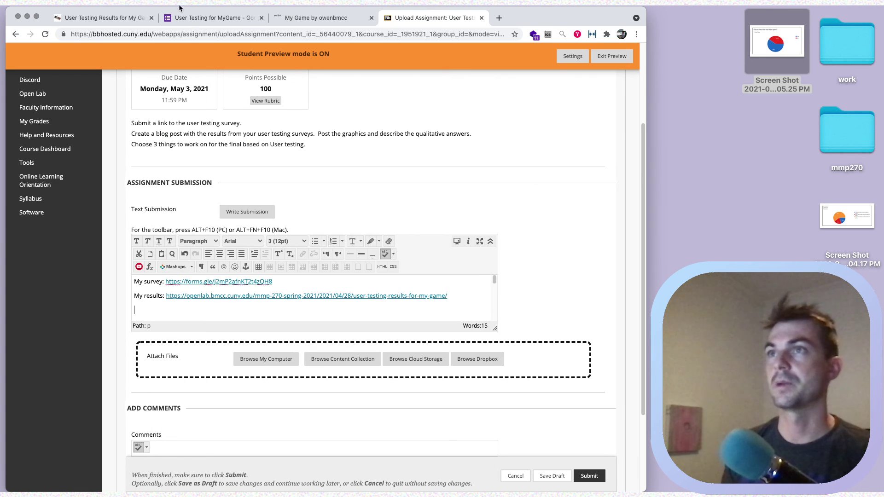
click(283, 17)
Copy the itch.io My Game address and add it after 'My game on itch:'
click(203, 35)
key(super+c)
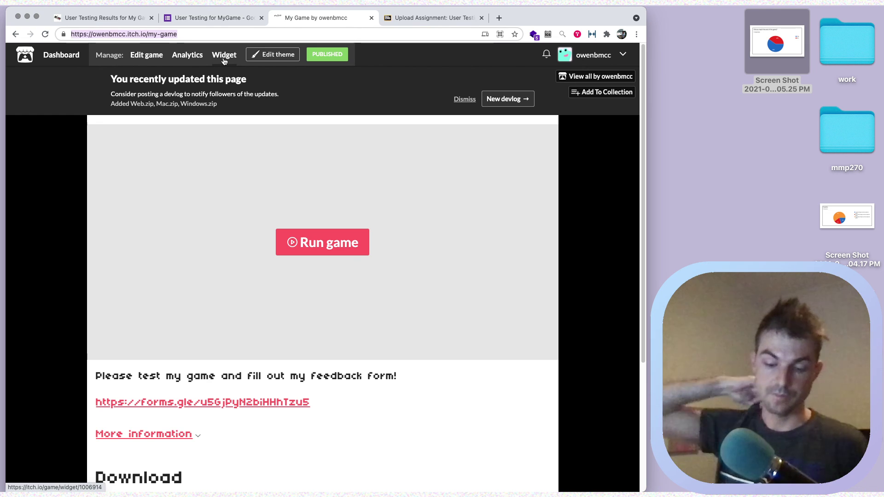
click(445, 15)
text(My game on itch:)
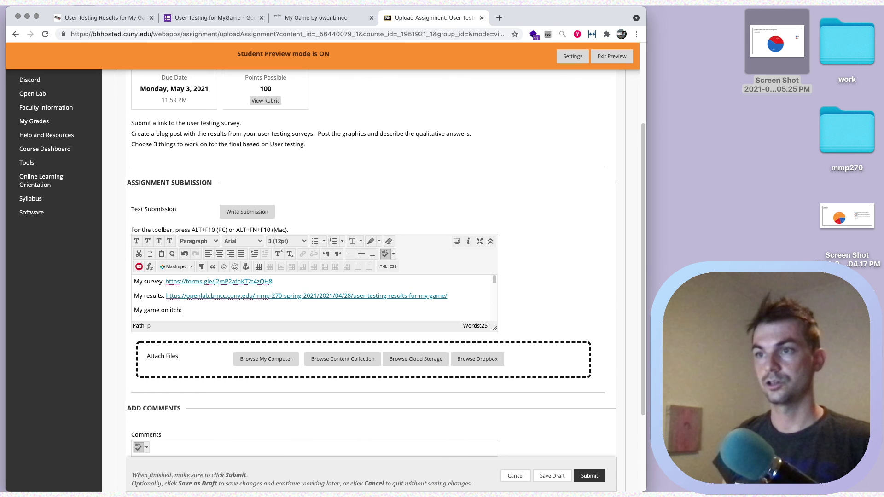
key(super+v)
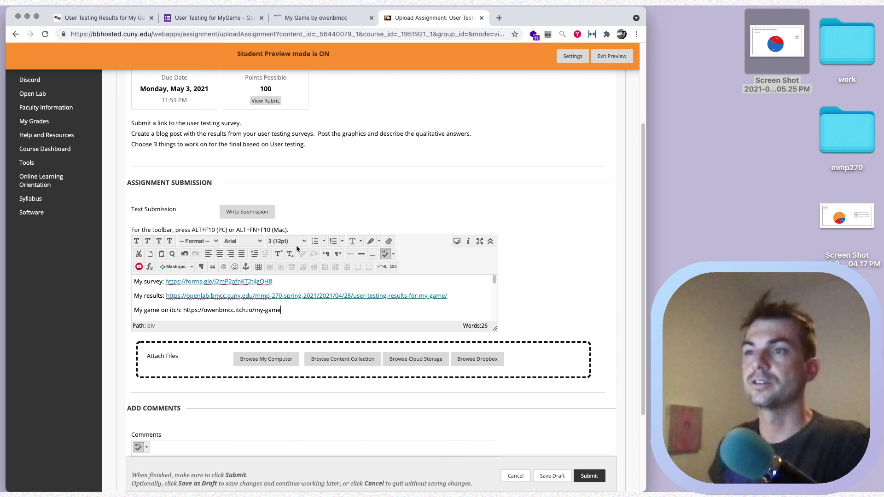
scroll(328, 174, down, 3)
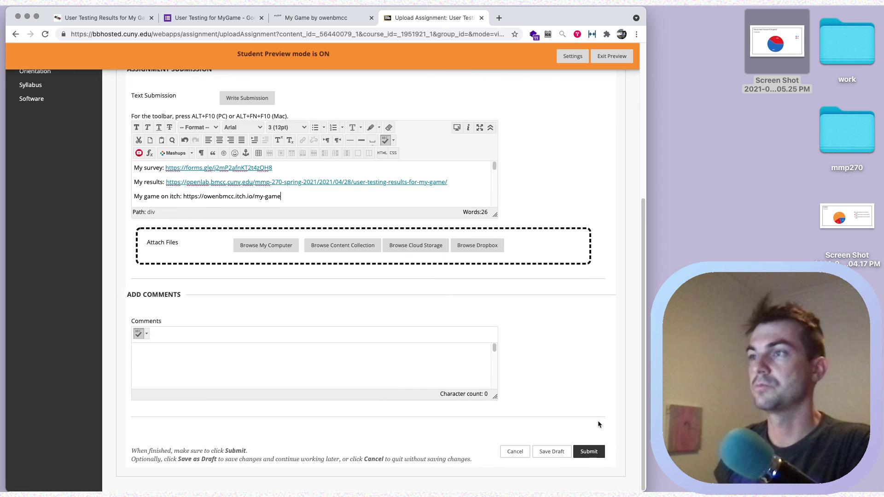
scroll(526, 292, up, 5)
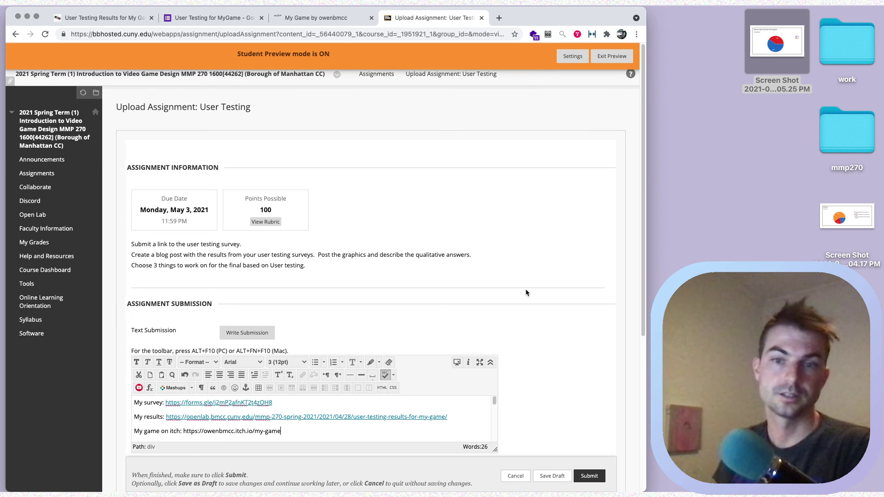